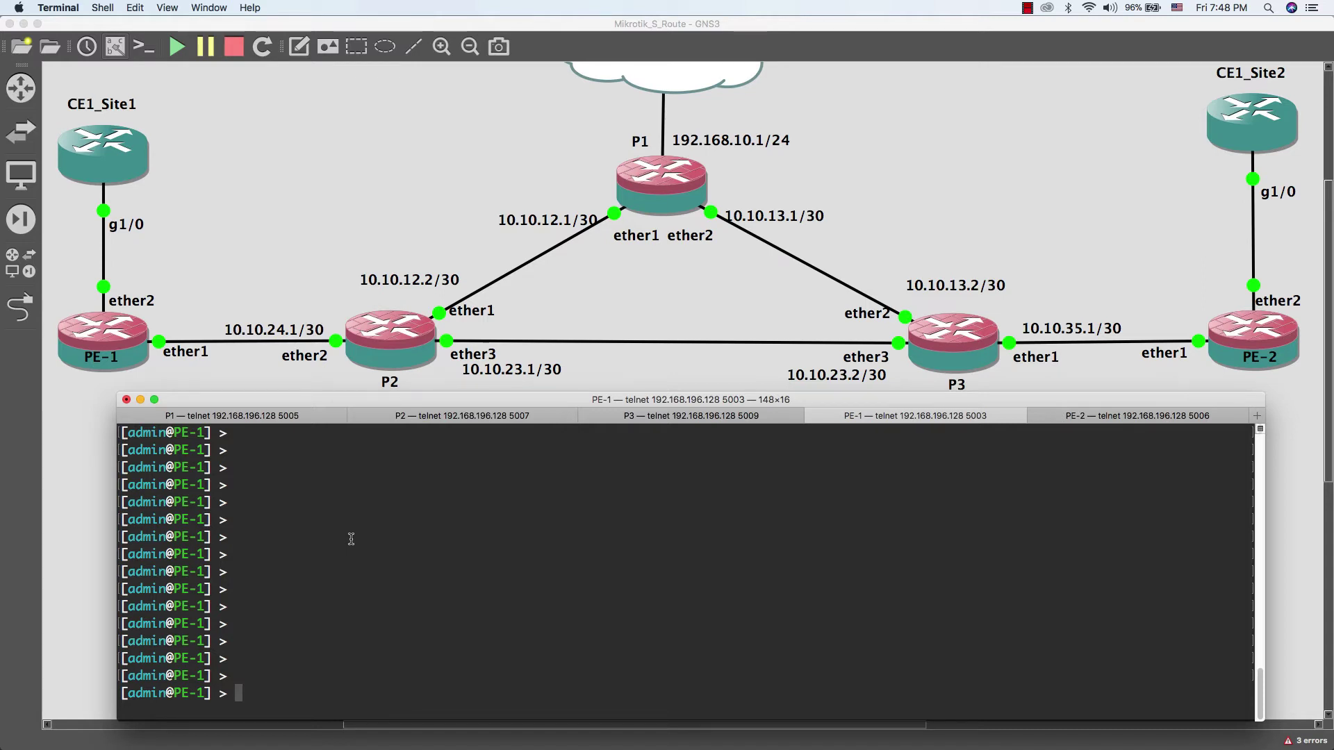
# On PE-1, create bridge L2VPN_CE1_Site1 and enabled VPLS interface CE1_Site1 to peer 5.5.5.5, vpls-id 1:1.
pyautogui.write('interface bridge ')
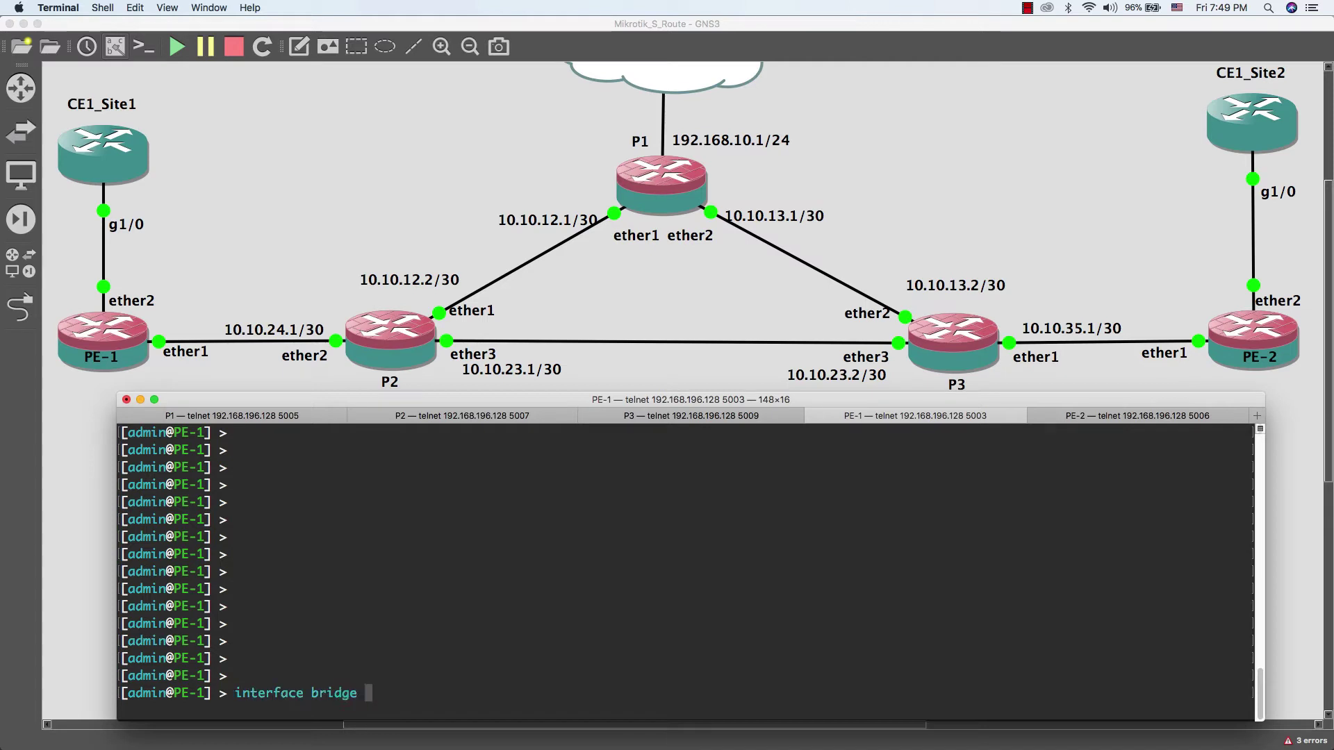
pyautogui.write('add name=L2VPN')
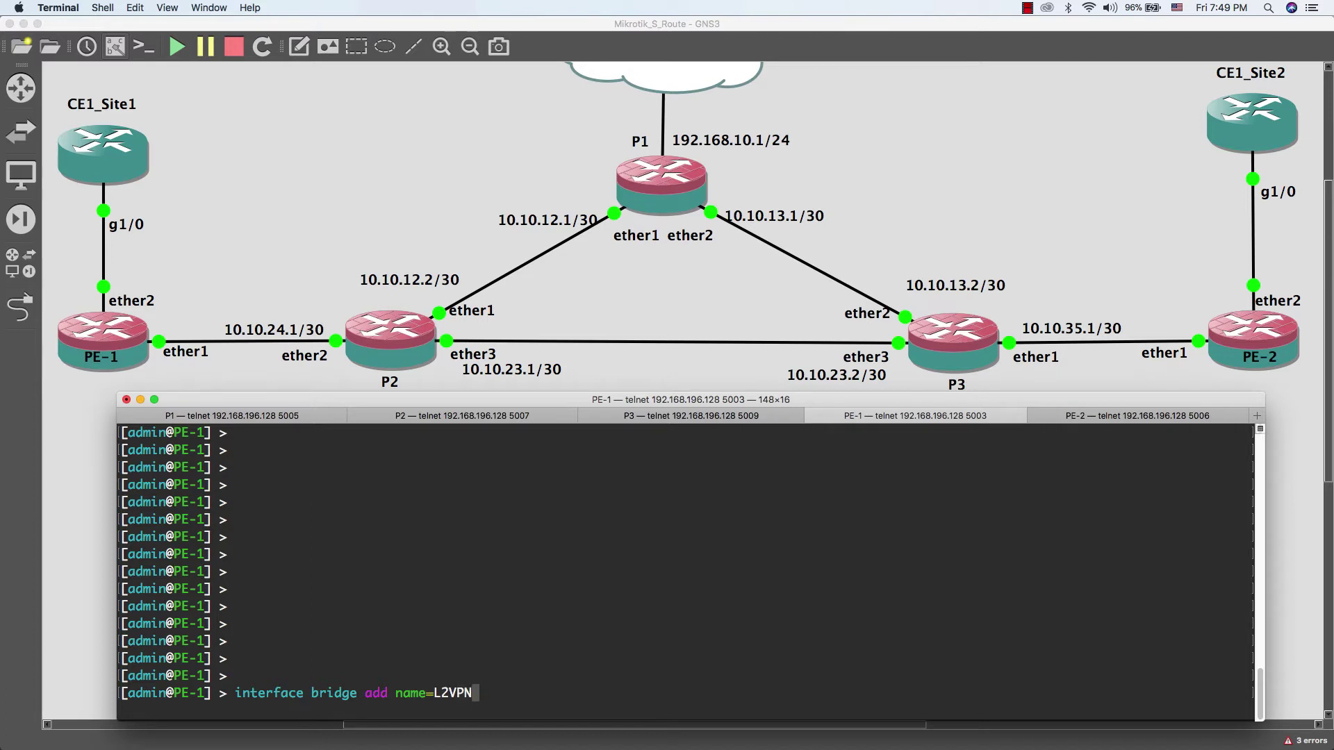
pyautogui.write('_CE1_Site1')
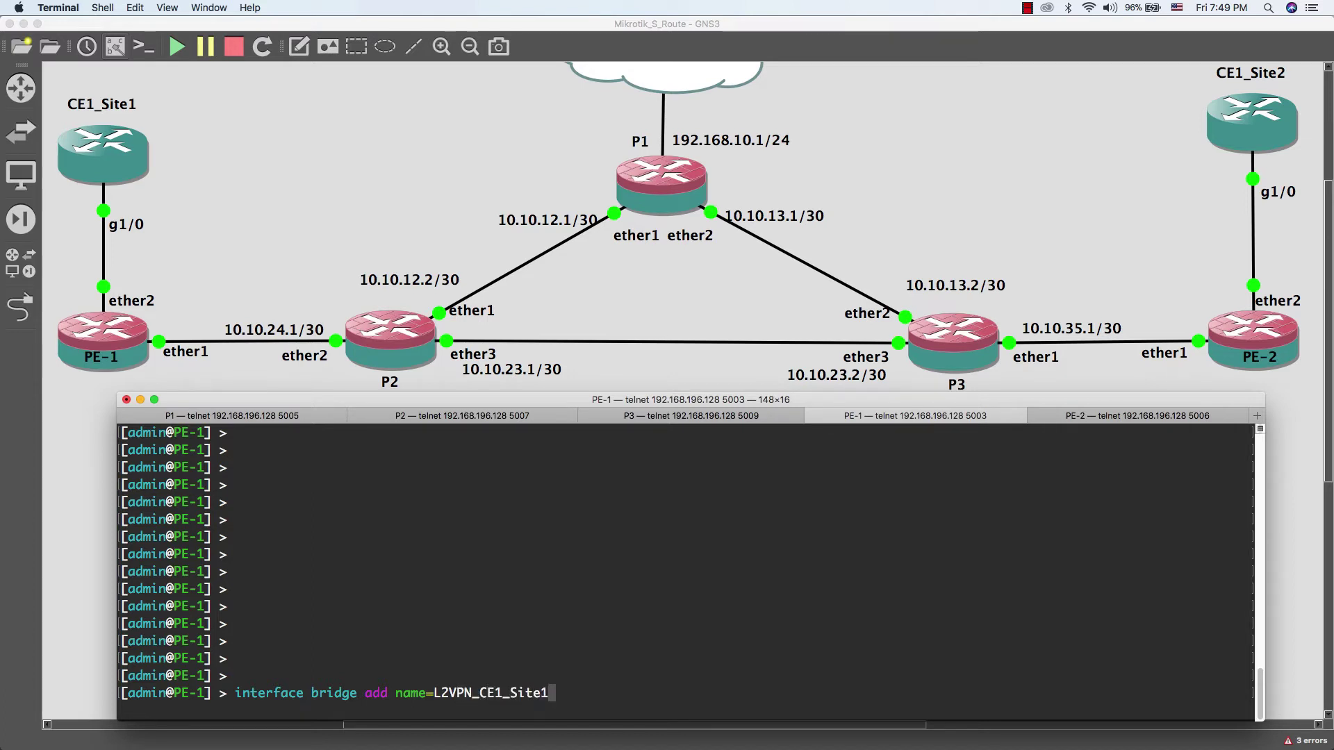
pyautogui.press('Return')
pyautogui.write('interface ')
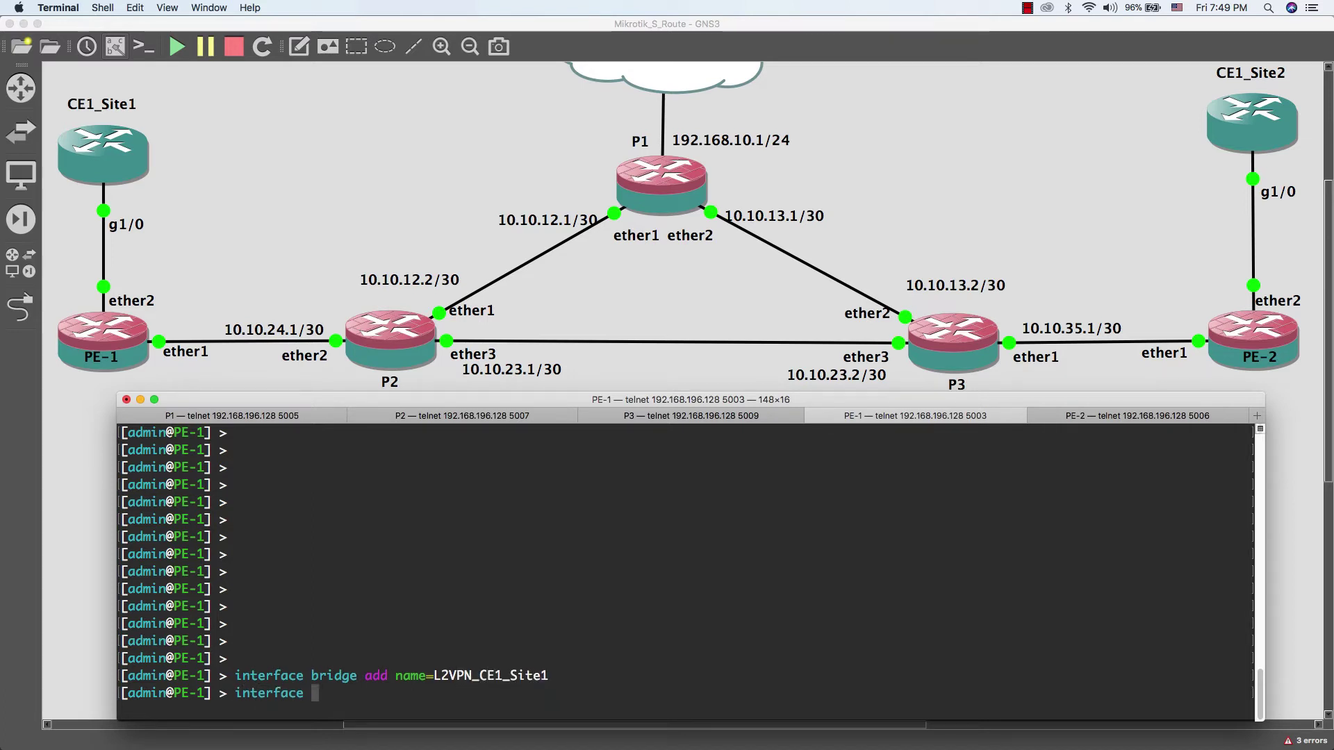
pyautogui.write('vpls')
pyautogui.write('a')
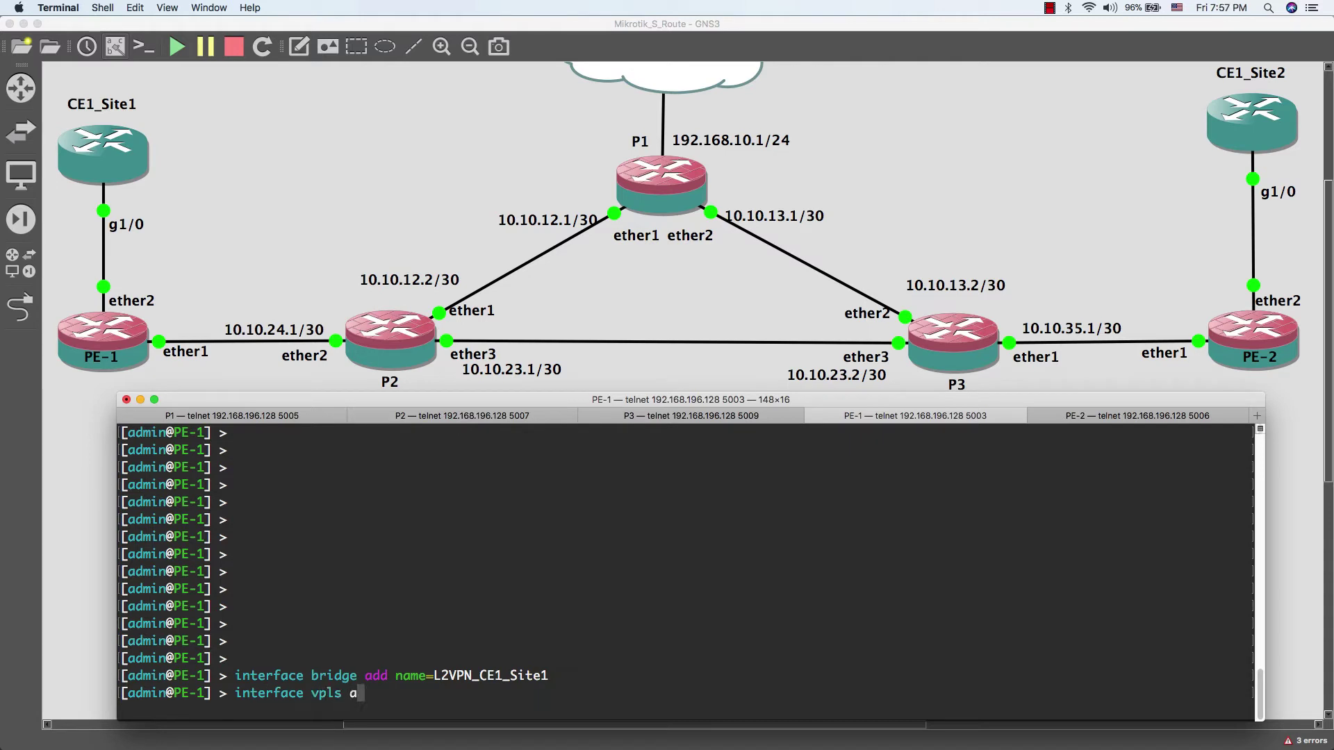
pyautogui.write('dd disabled=')
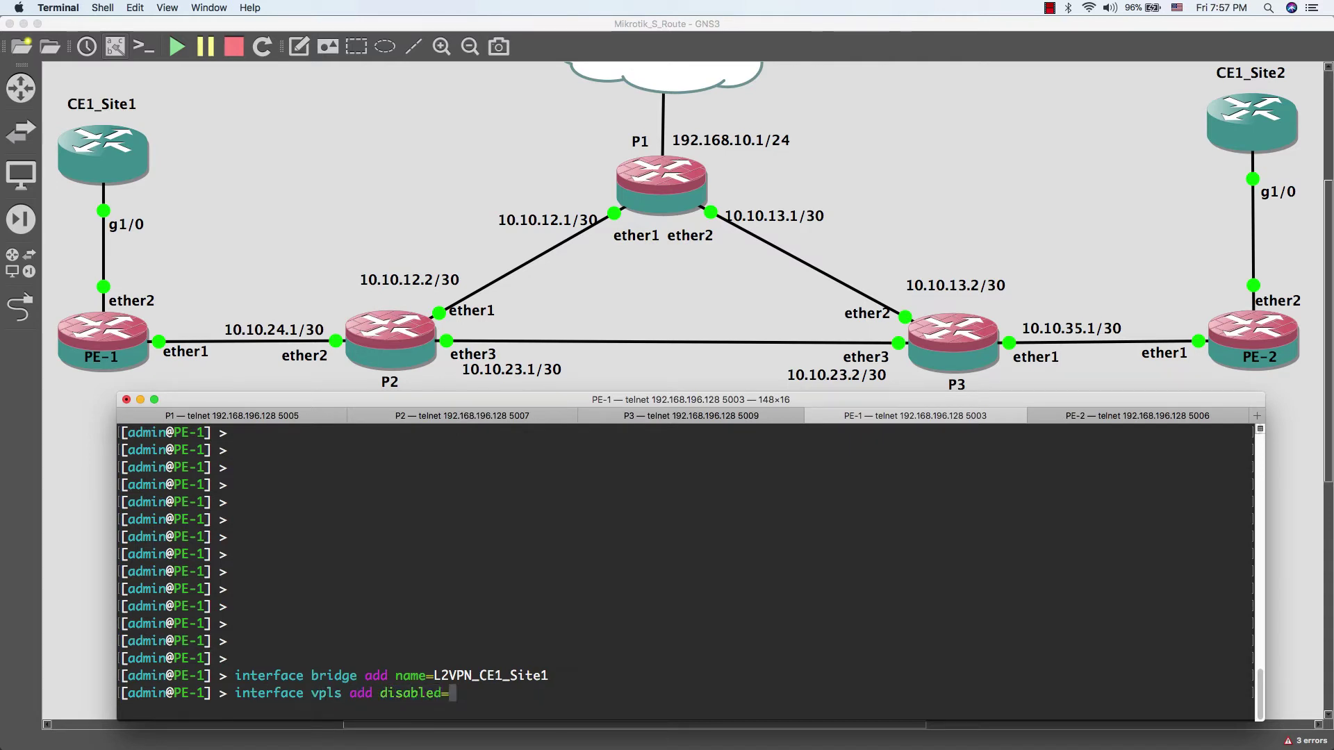
pyautogui.write('no name=')
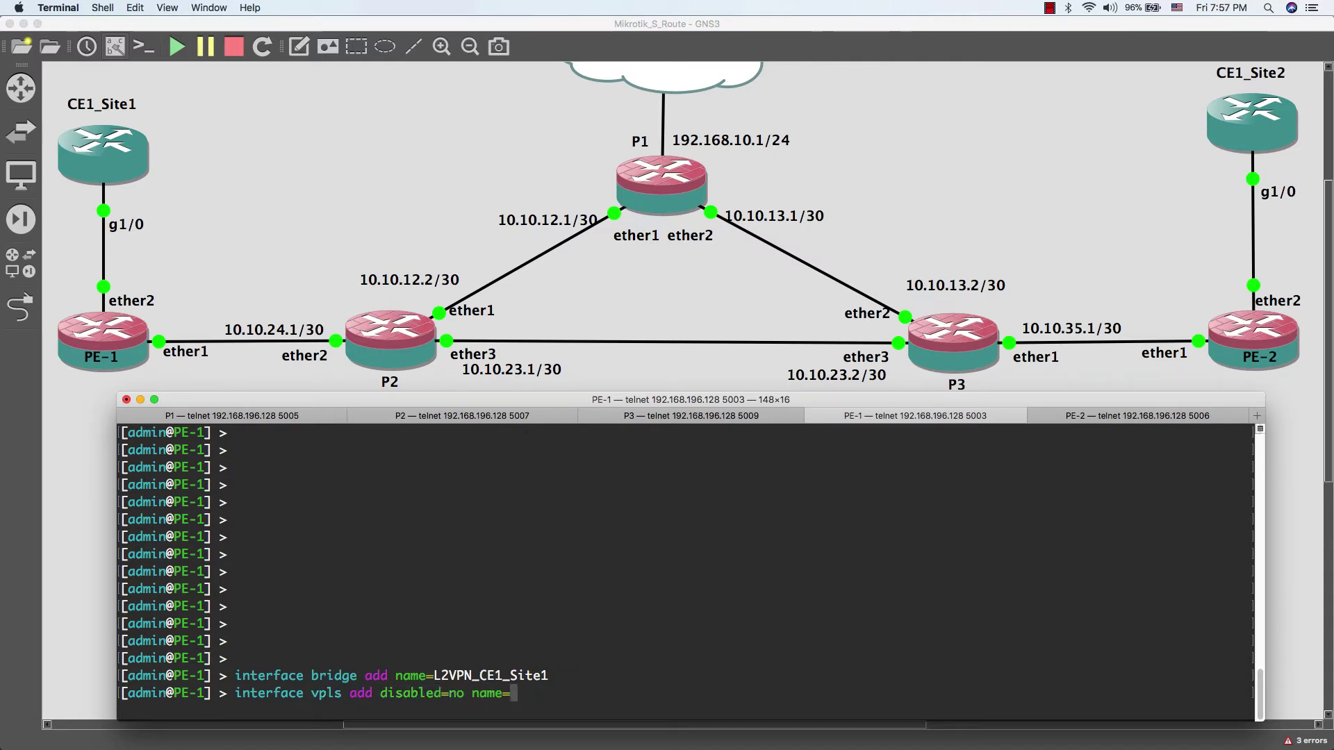
pyautogui.write('CE1_Site1 rem')
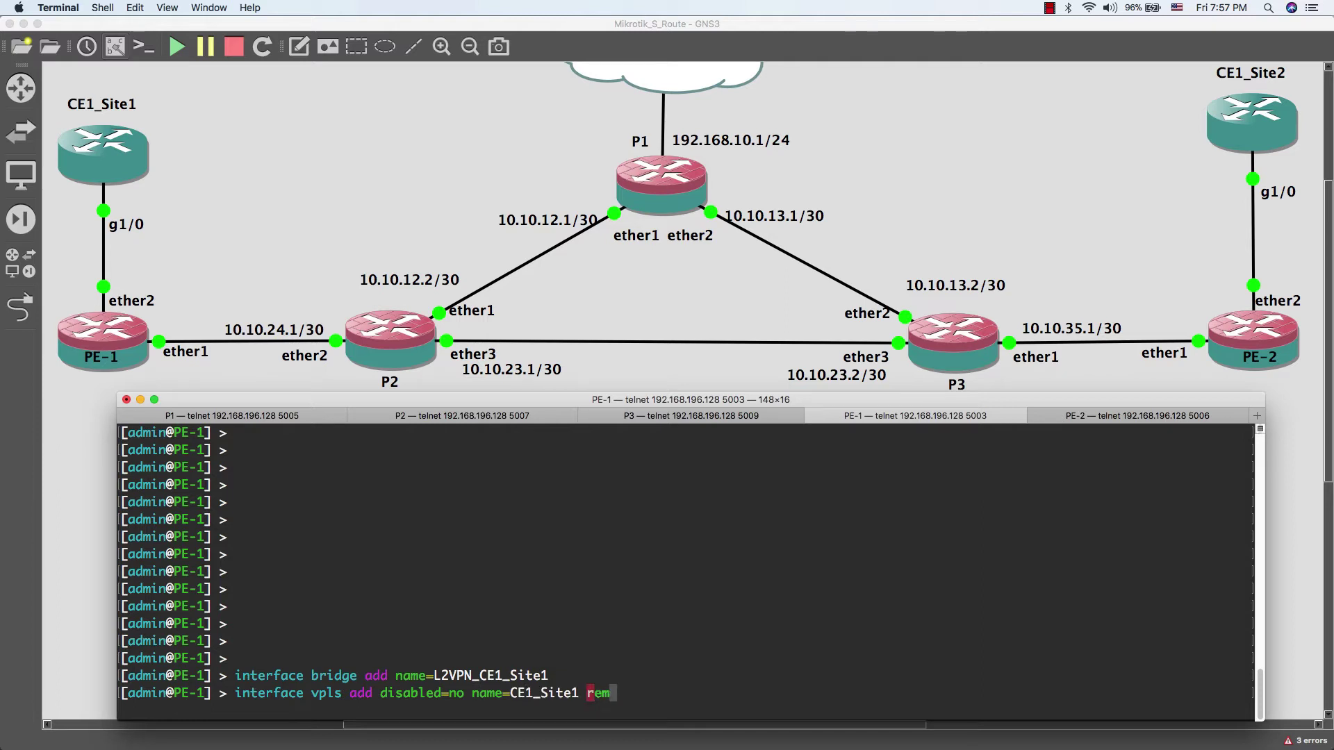
pyautogui.press('Tab')
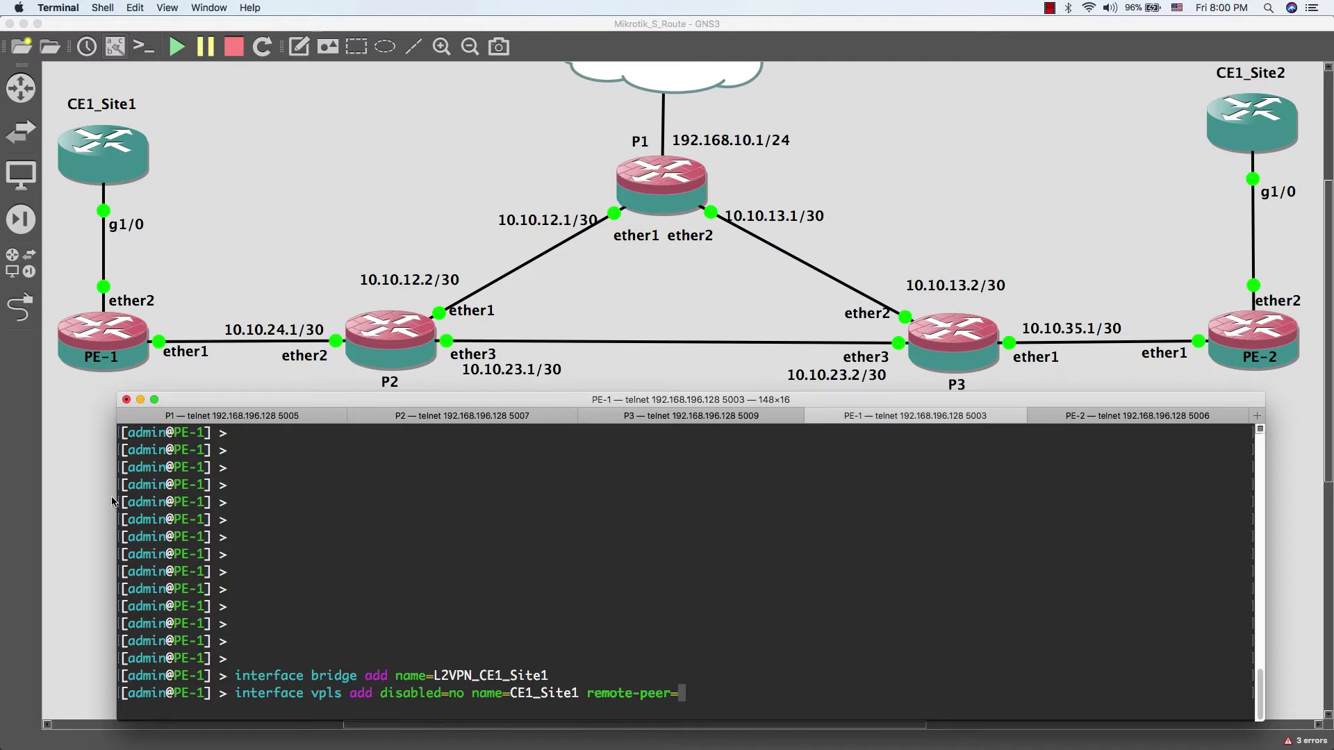
pyautogui.write('5.5.5.5 vpls-id=1:1')
pyautogui.press('Return')
pyautogui.write('i')
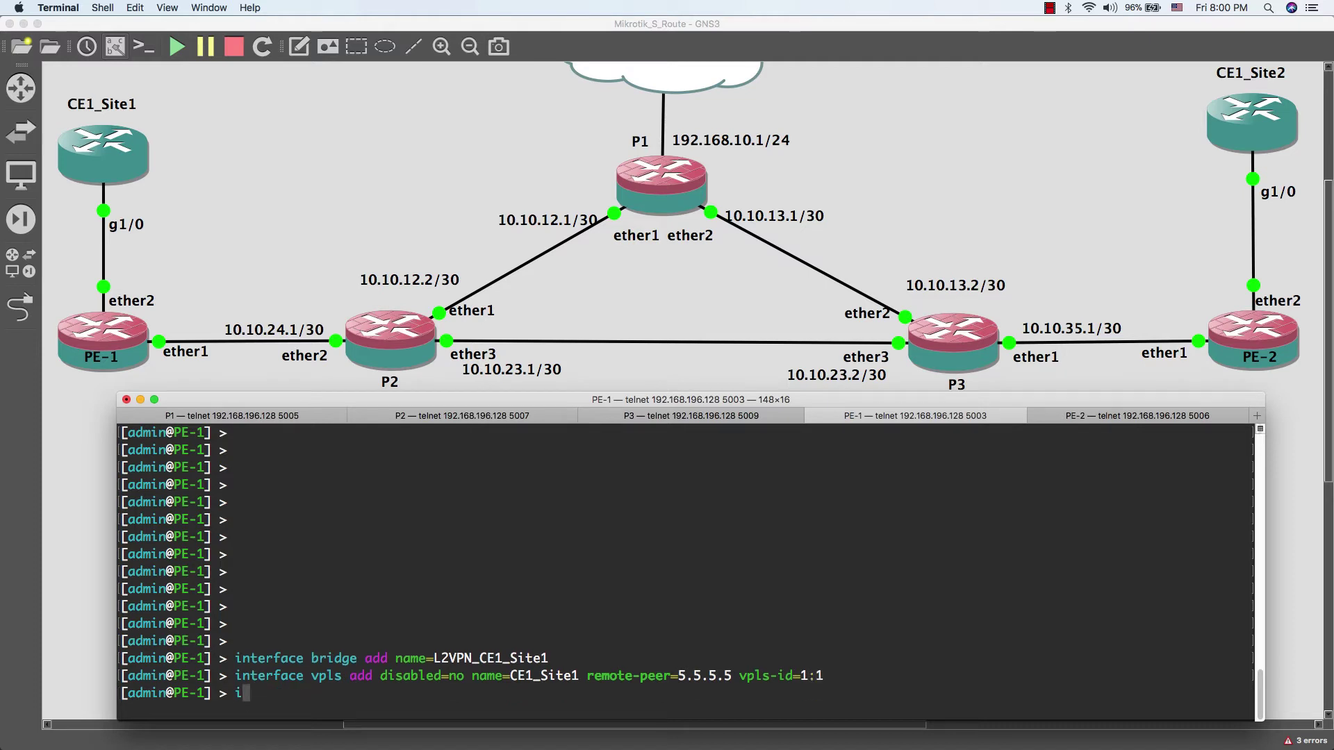
pyautogui.write('nterface bridge ')
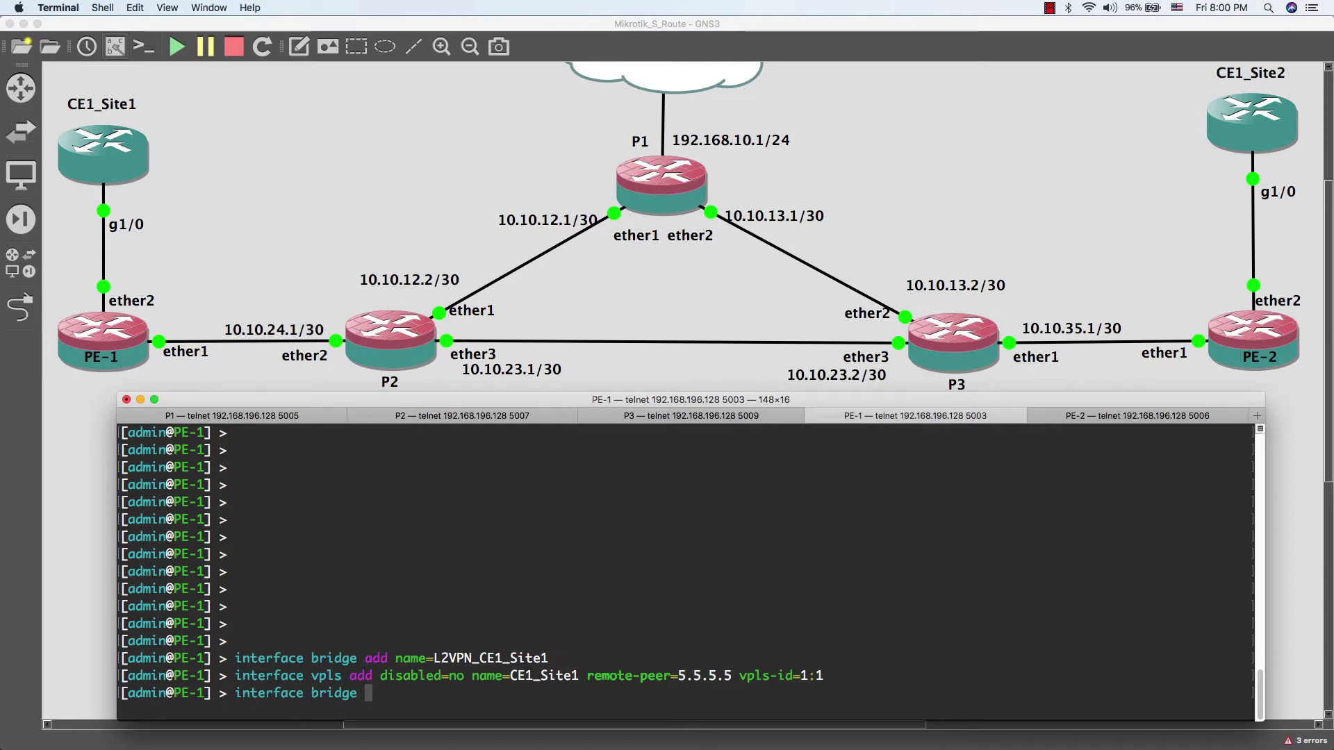
pyautogui.write('port add int')
# Add ether2 as a port of bridge L2VPN_CE1_Site1 on PE-1.
pyautogui.press('Tab')
pyautogui.write('ether')
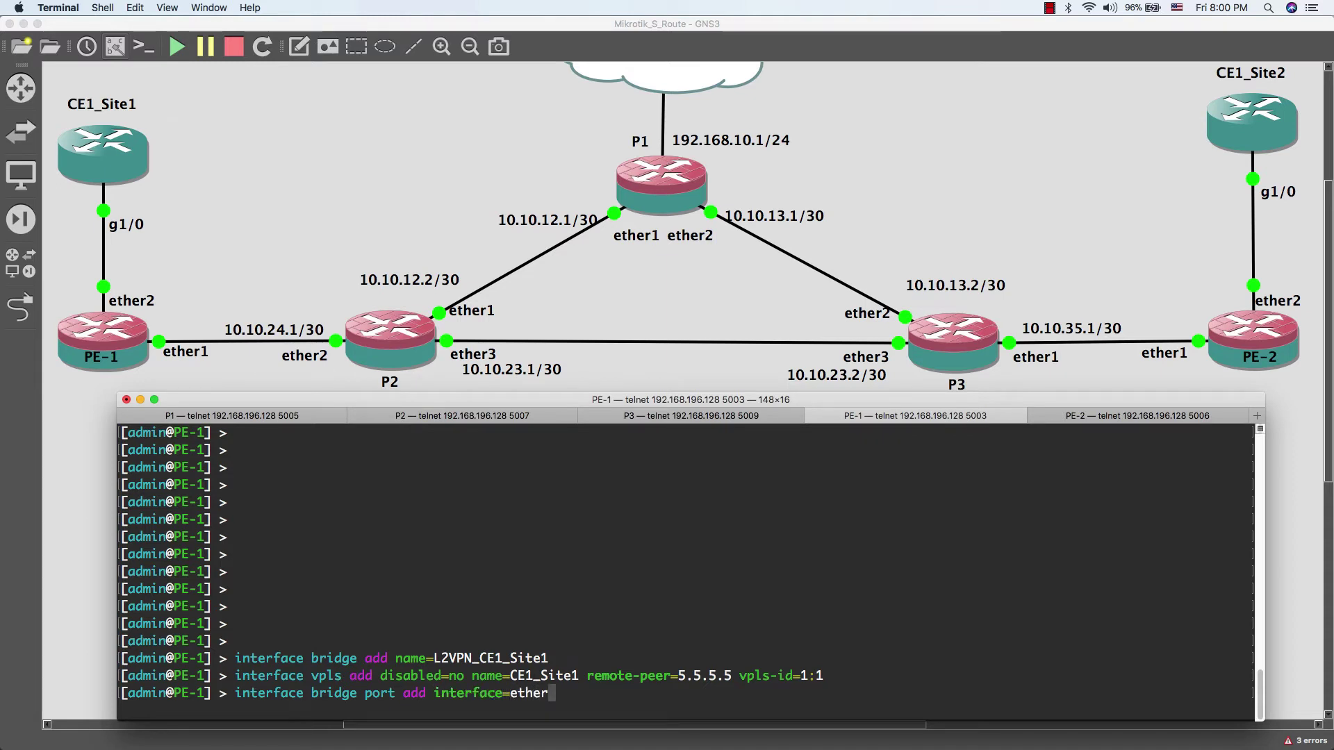
pyautogui.write('2')
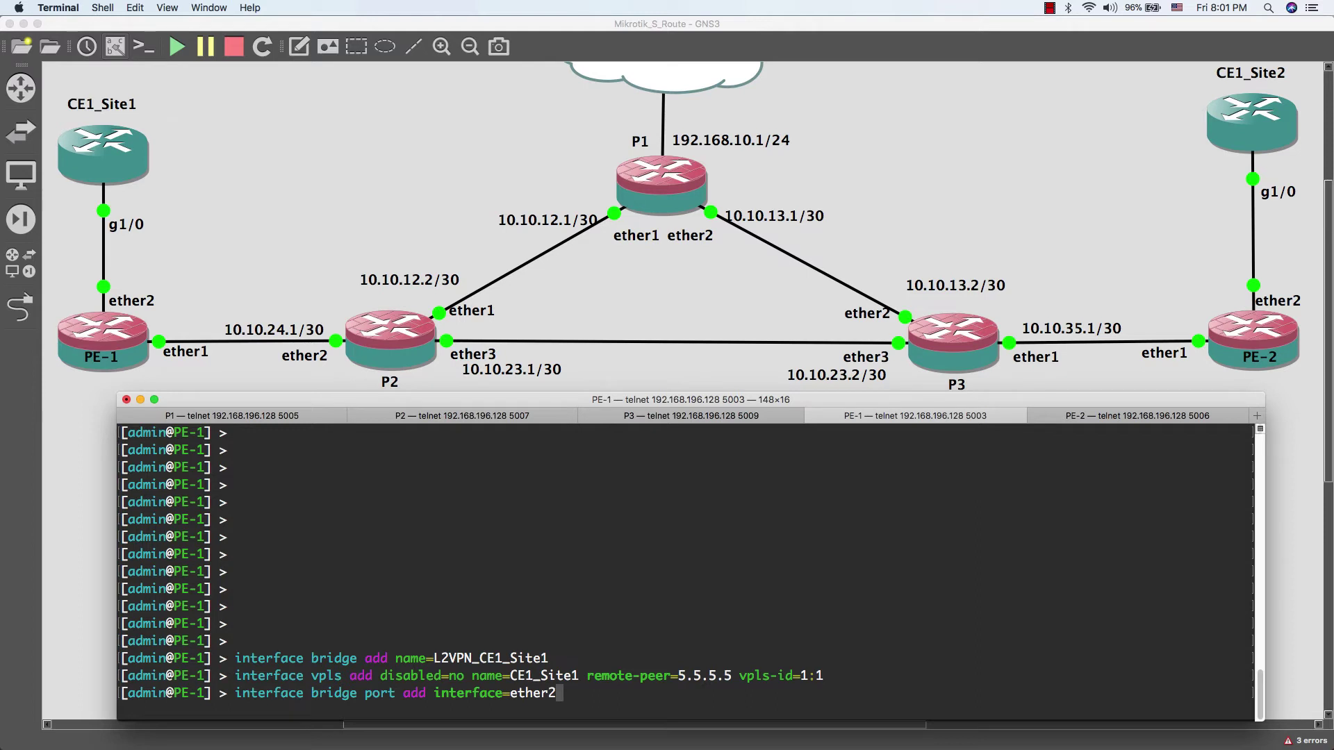
pyautogui.write(' br')
pyautogui.press('Tab')
pyautogui.write('L2')
pyautogui.press('Tab')
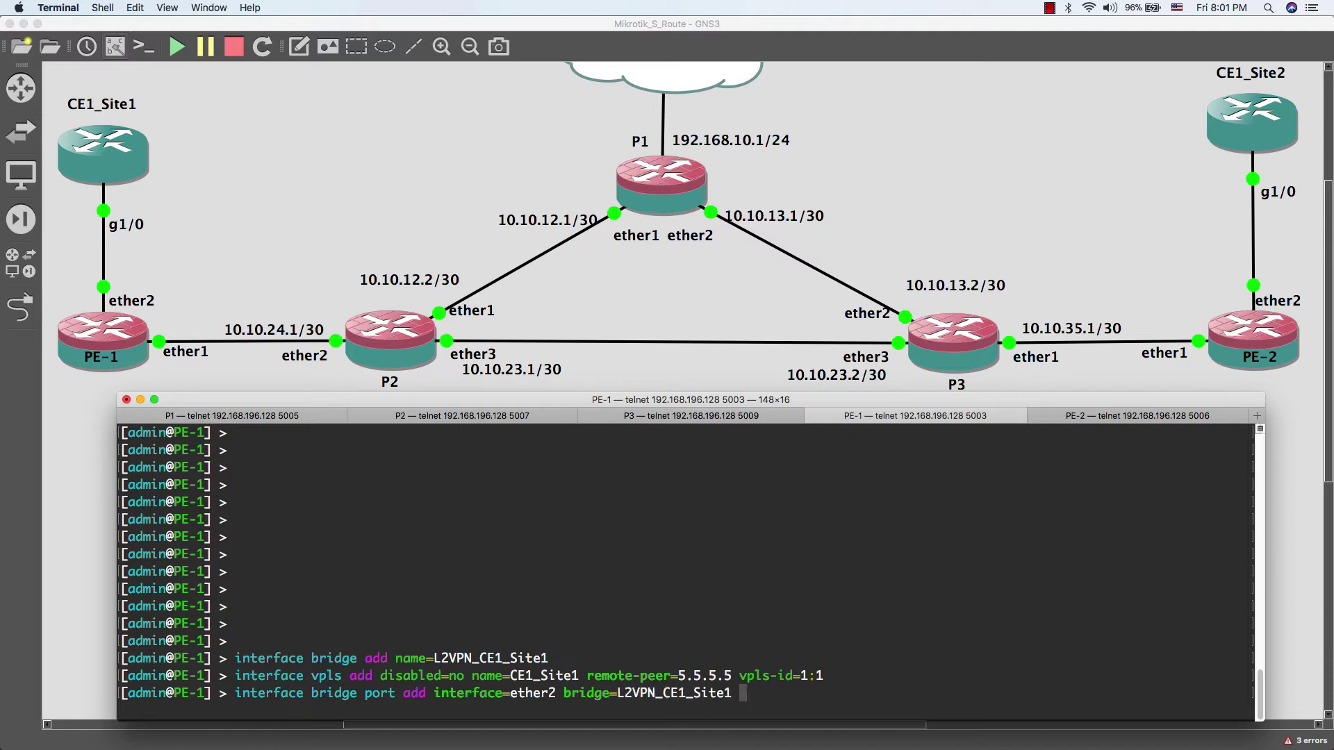
pyautogui.press('Return')
# Add the VPLS interface CE1_Site1 as a port of bridge L2VPN_CE1_Site1.
pyautogui.write('interface ')
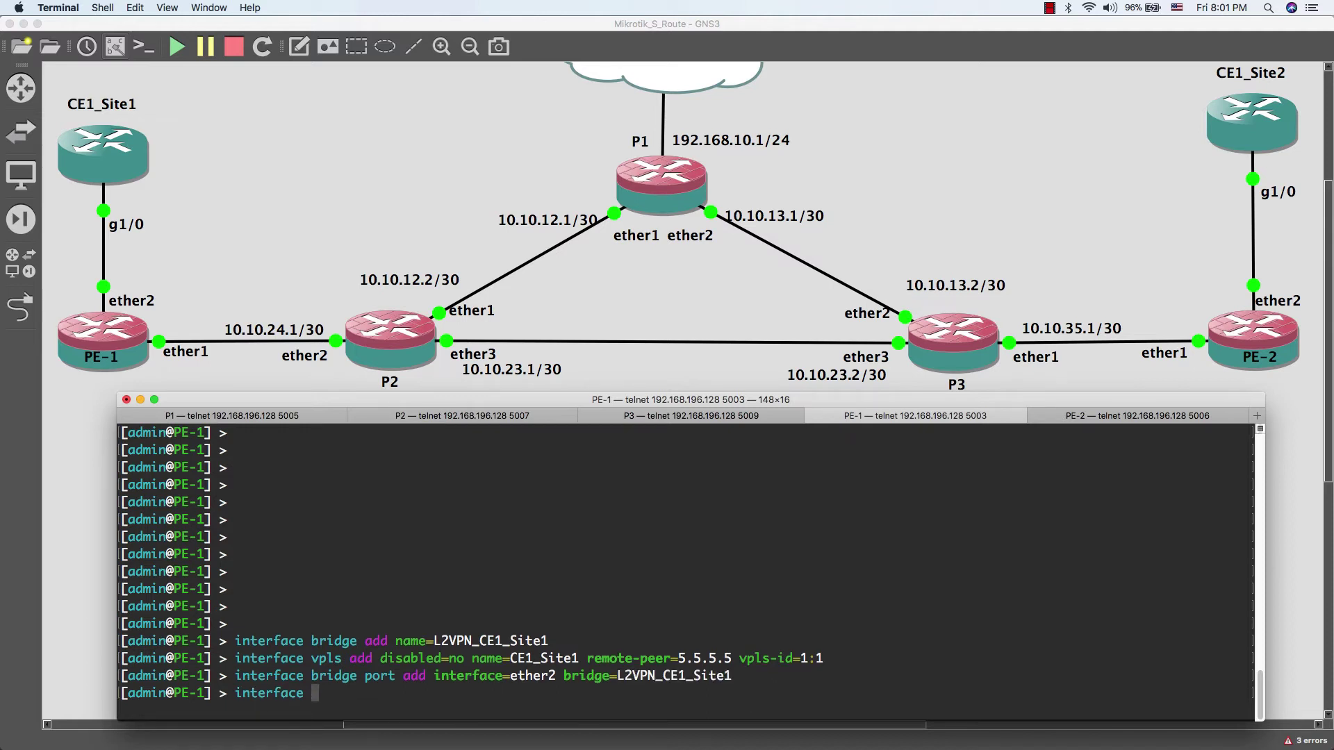
pyautogui.write('bridge po')
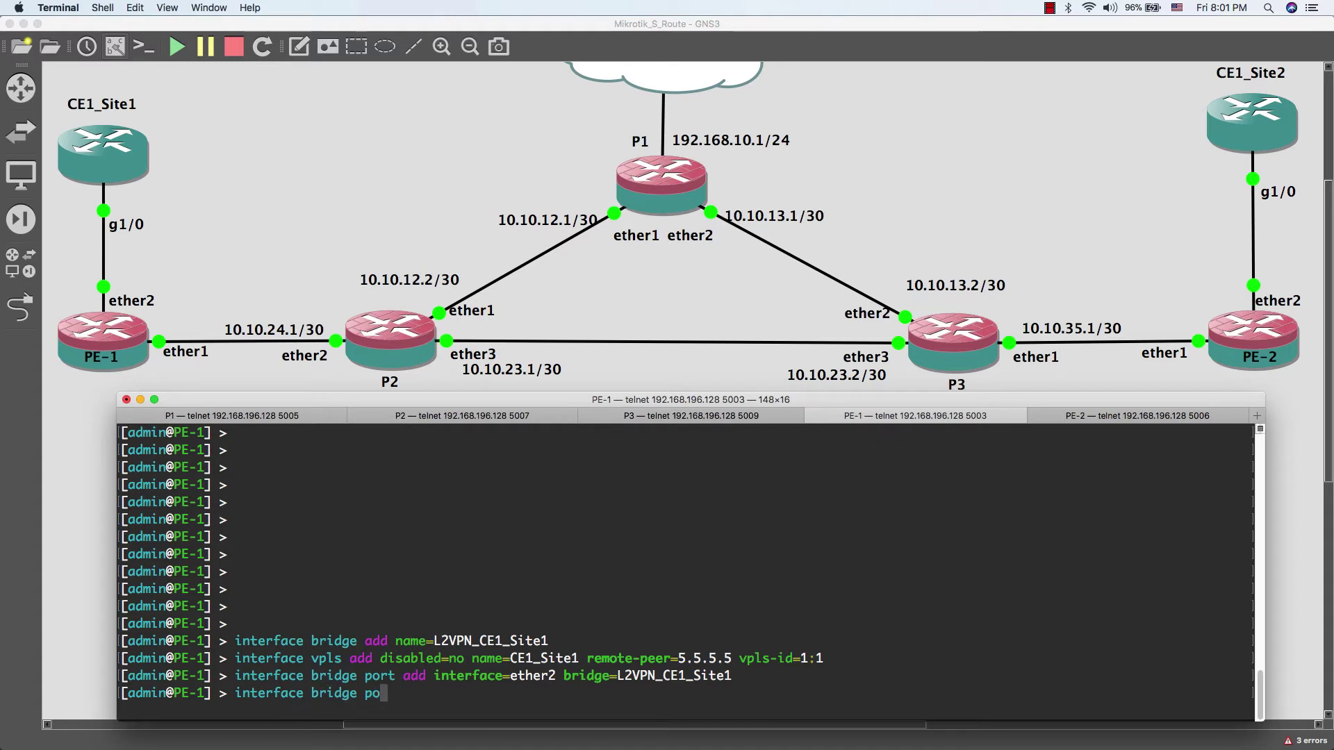
pyautogui.write('rt add interface=')
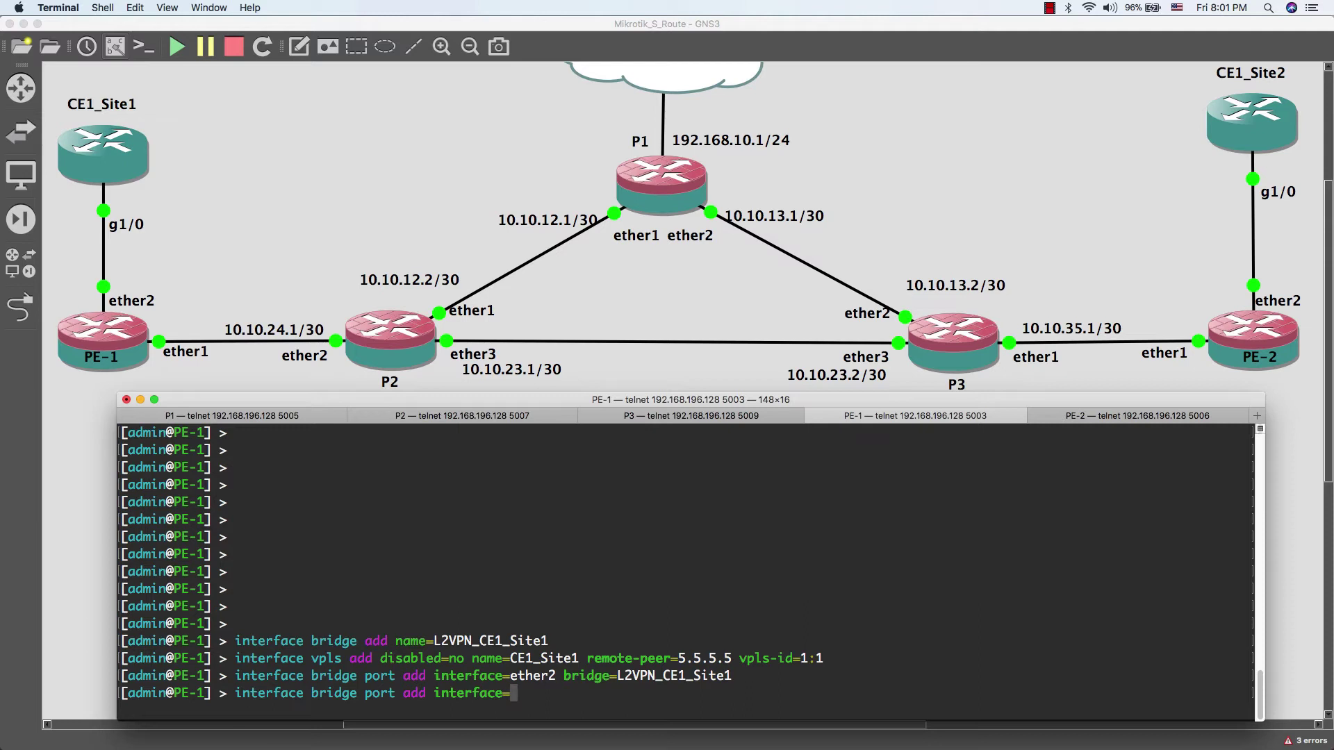
pyautogui.write('CE1_Site1 br')
pyautogui.press('Tab')
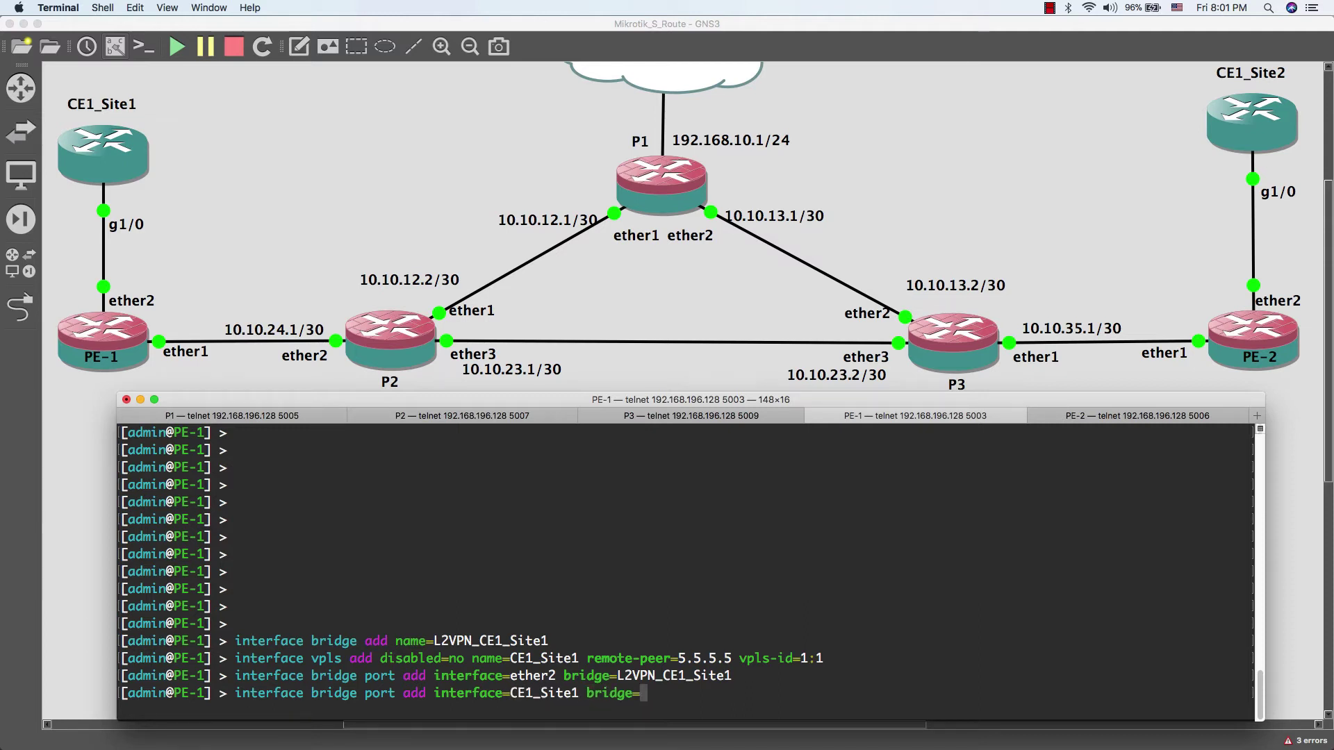
pyautogui.write('L2')
pyautogui.press('Tab')
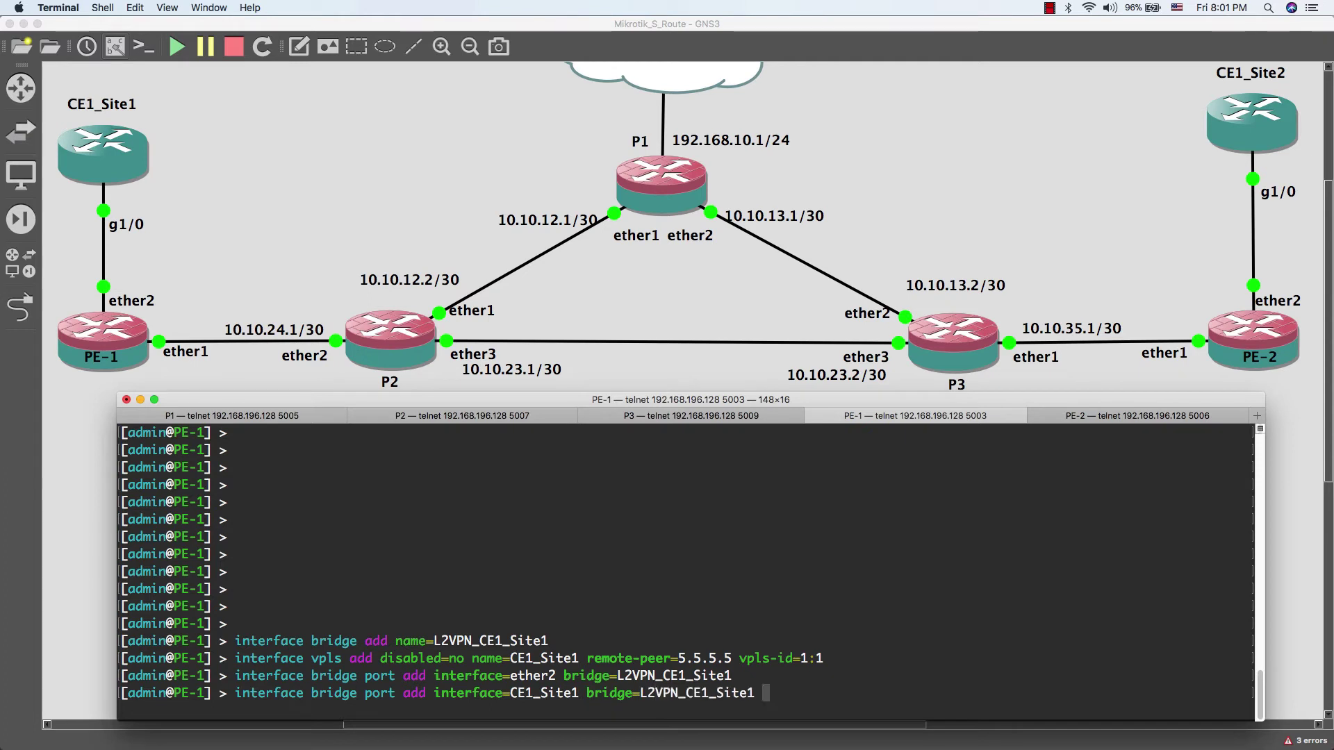
pyautogui.press('Return')
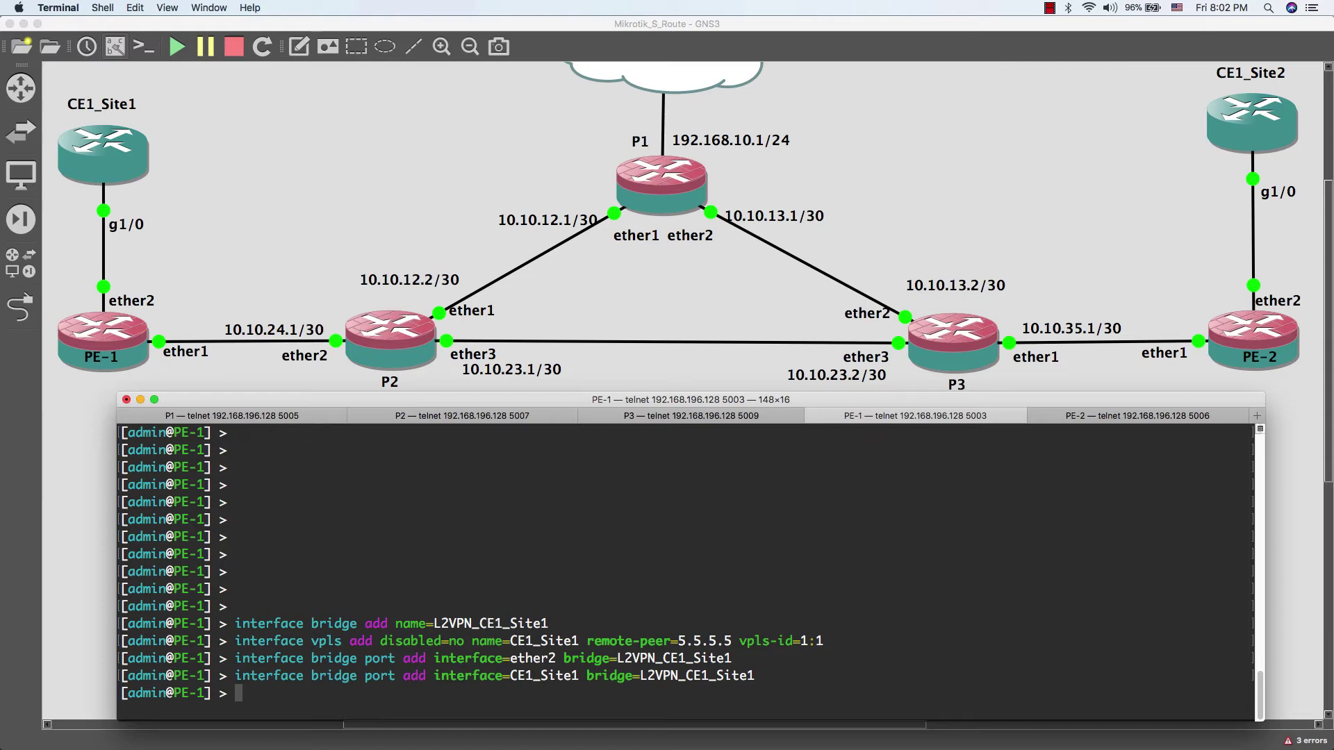
# On the PE-2 console, create the bridge L2VPN_CE1_Site2 with 'interface bridge add'.
pyautogui.press('super+shift+bracketright')
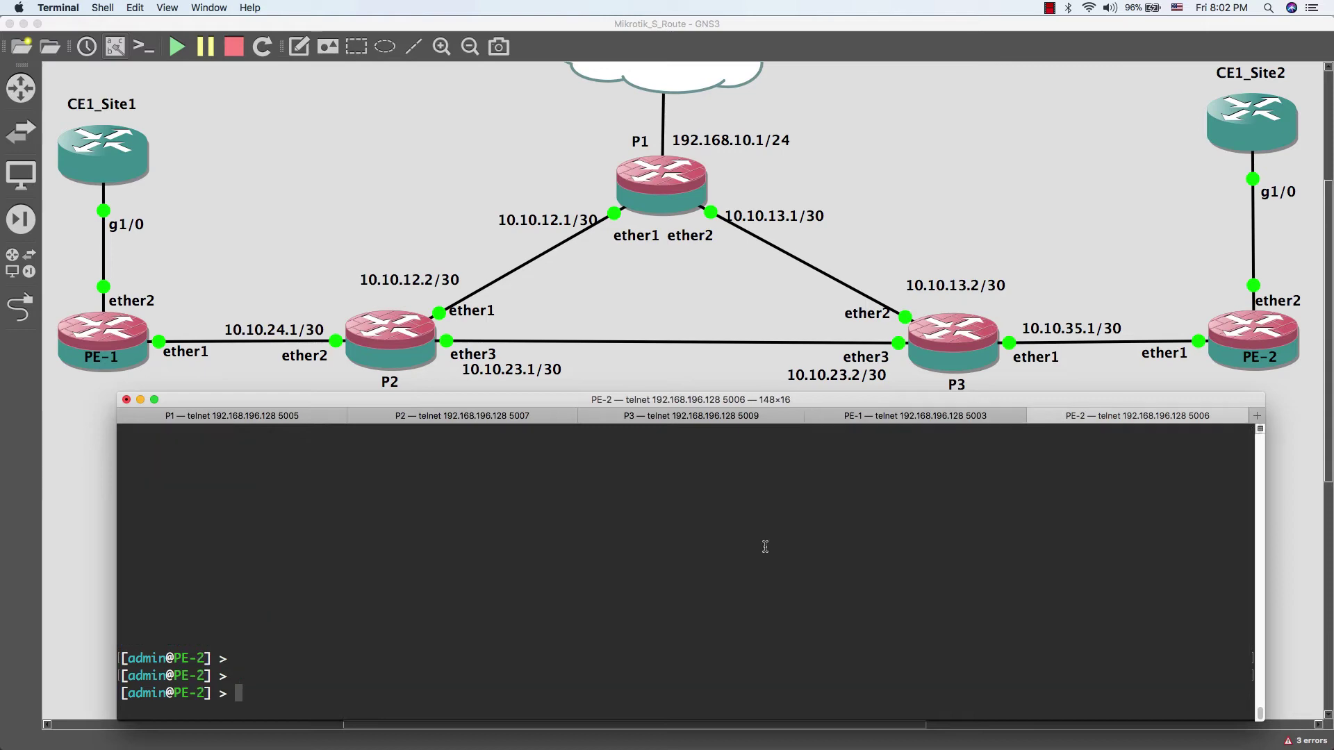
pyautogui.write('interface bridge ')
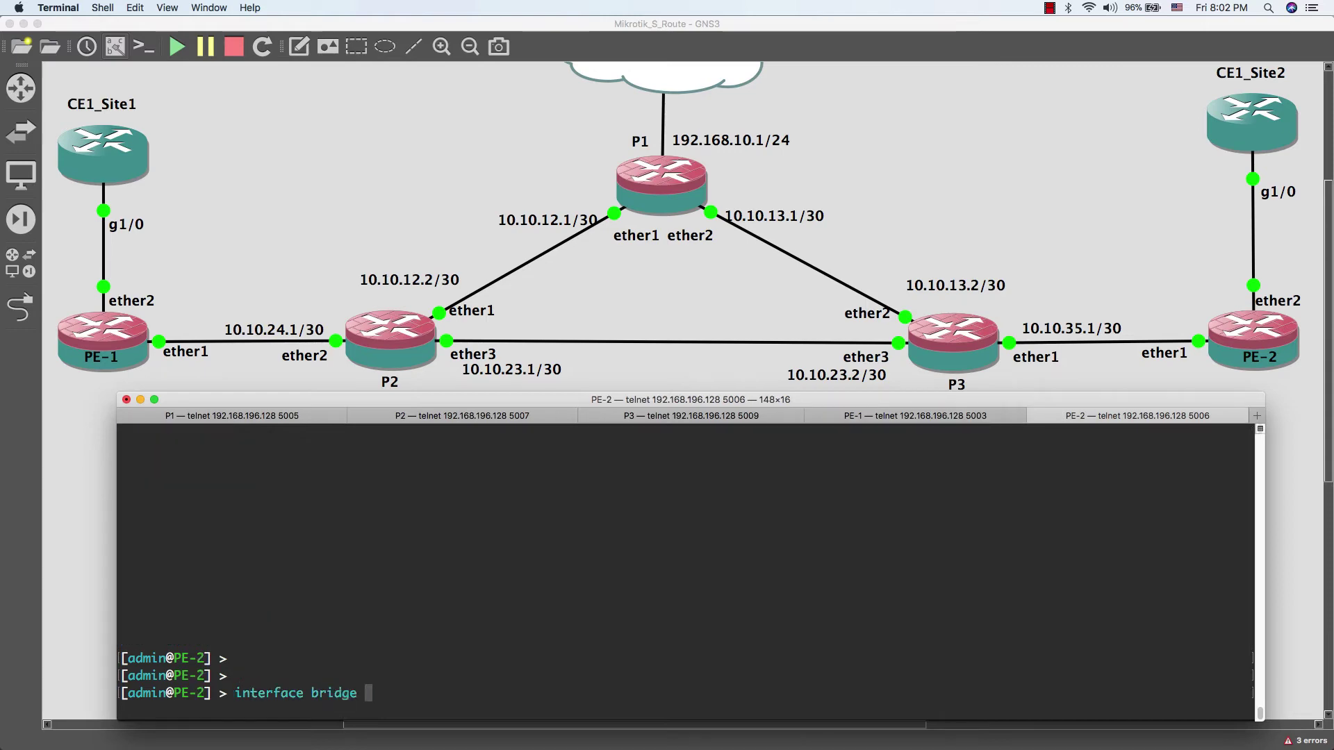
pyautogui.write('add ')
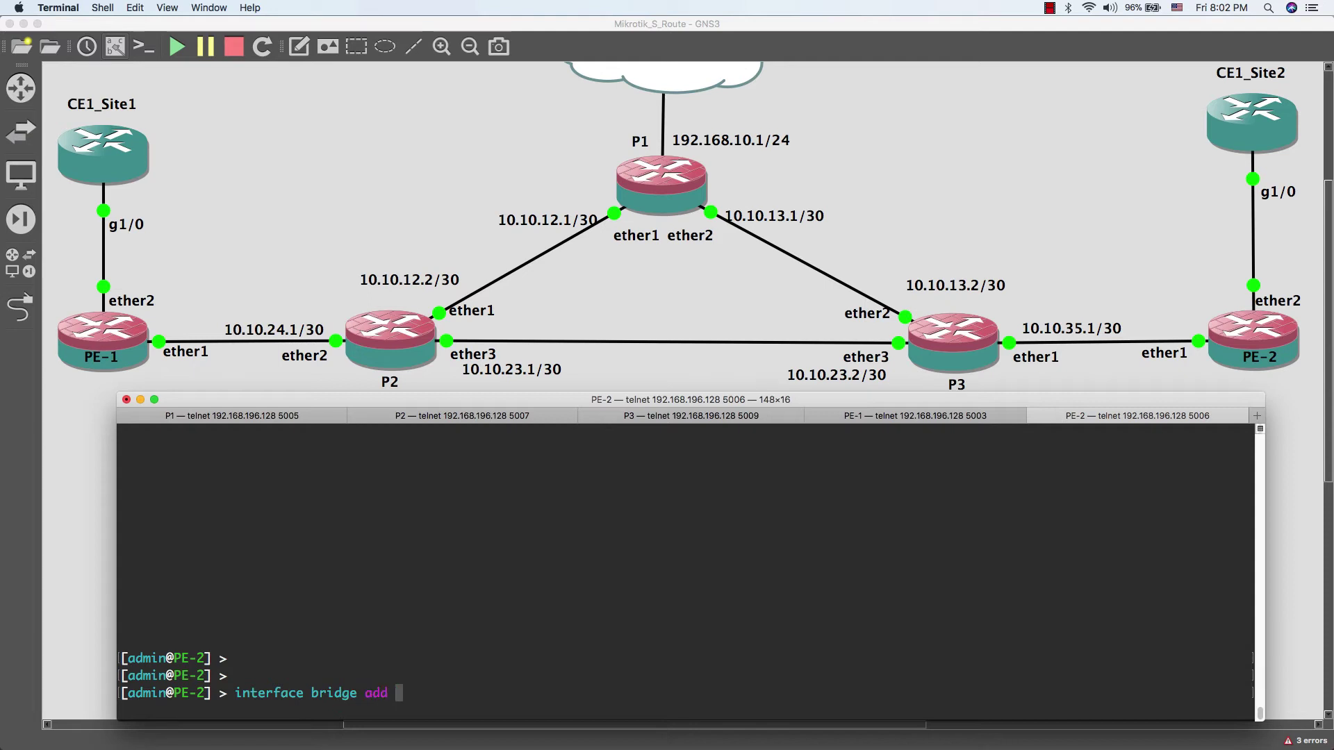
pyautogui.write('name=L2')
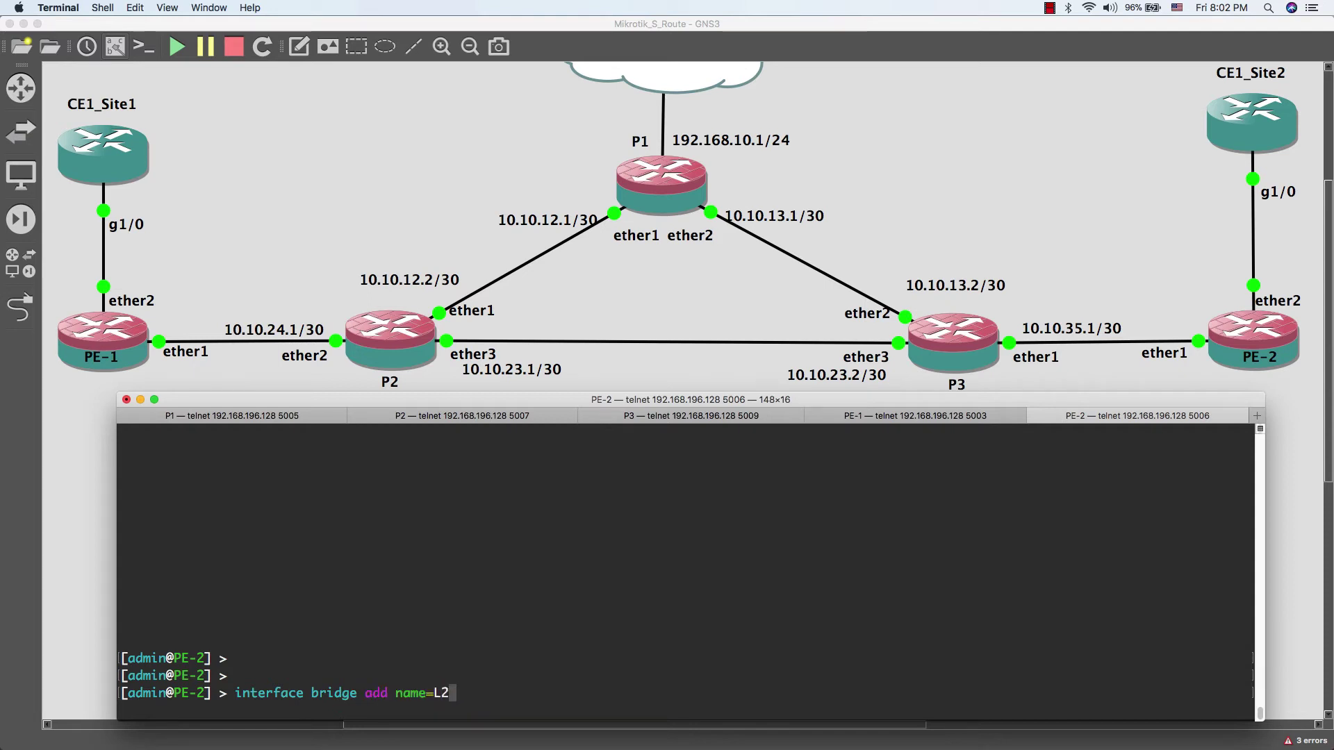
pyautogui.write('VPN_')
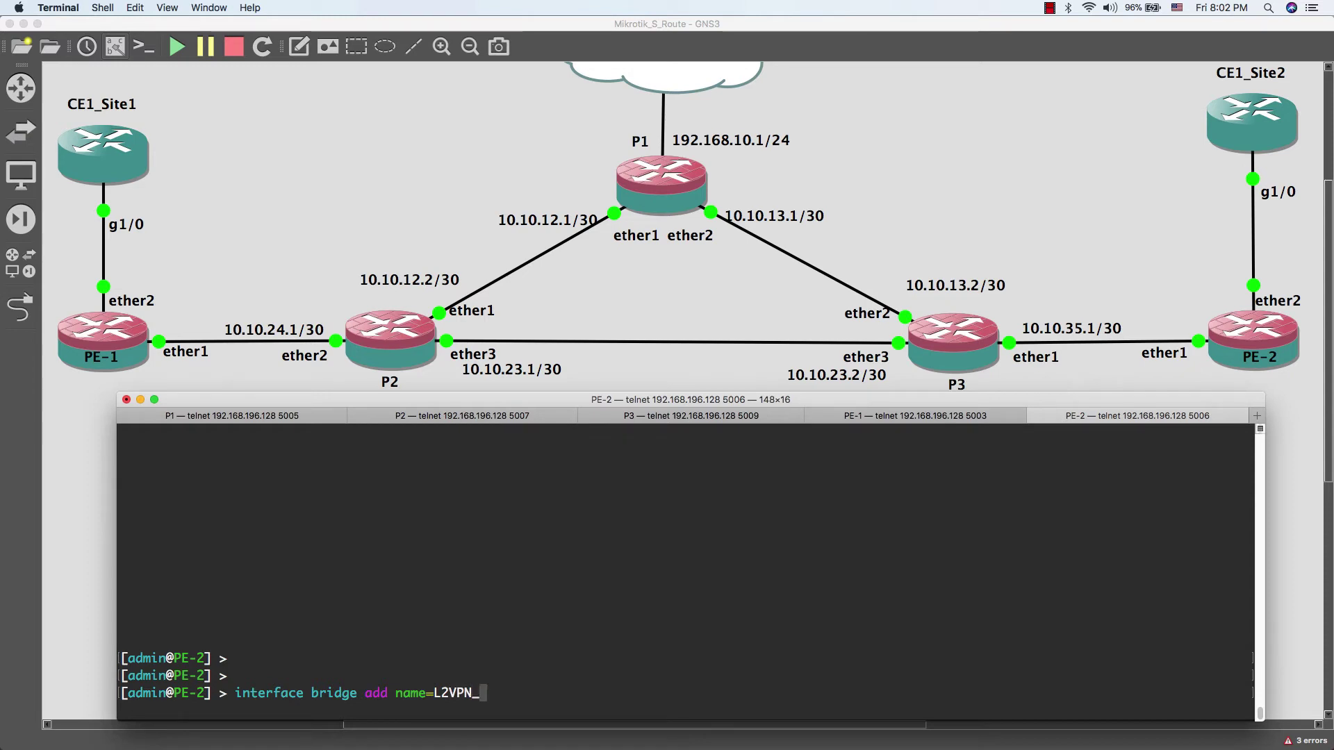
pyautogui.write('CE1_')
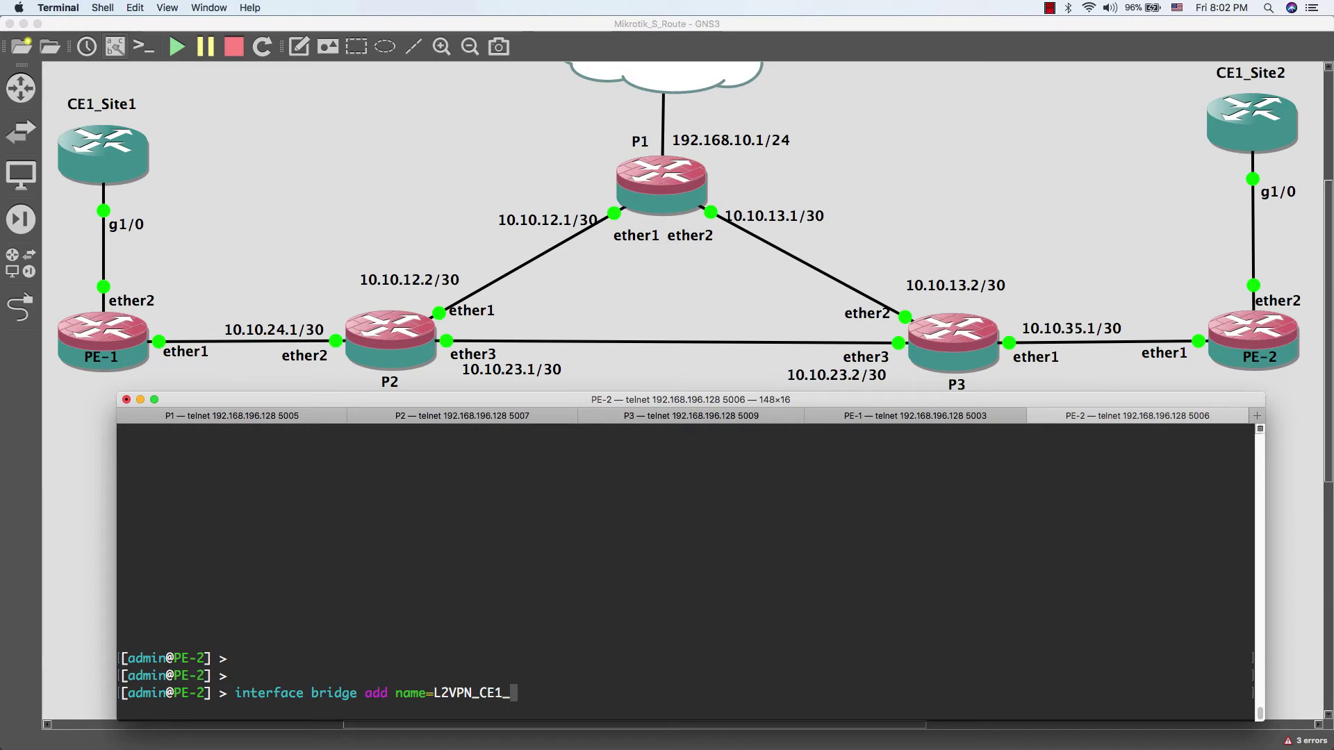
pyautogui.write('Site2')
pyautogui.press('Return')
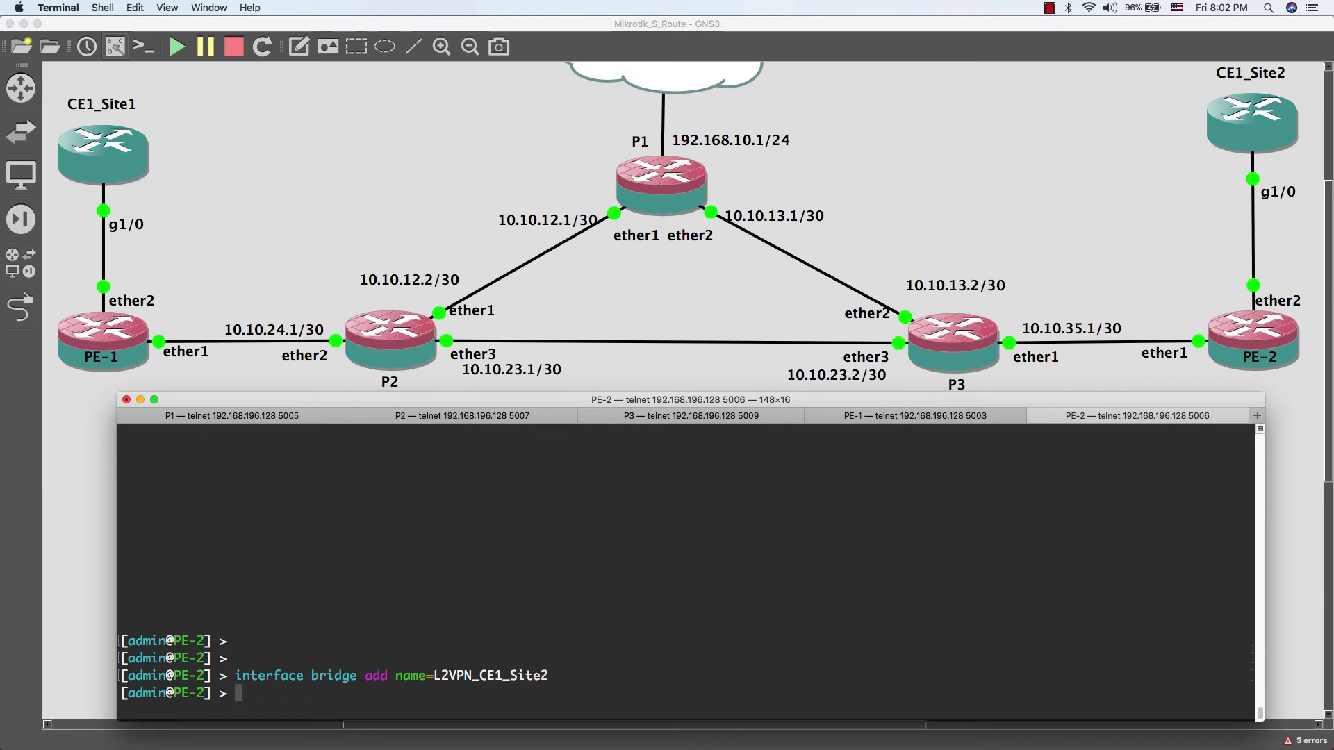
# Add VPLS interface CE1_Site2 on PE-2 with remote-peer 4.4.4.4, vpls-id 1:1, disabled=no.
pyautogui.write('interface ')
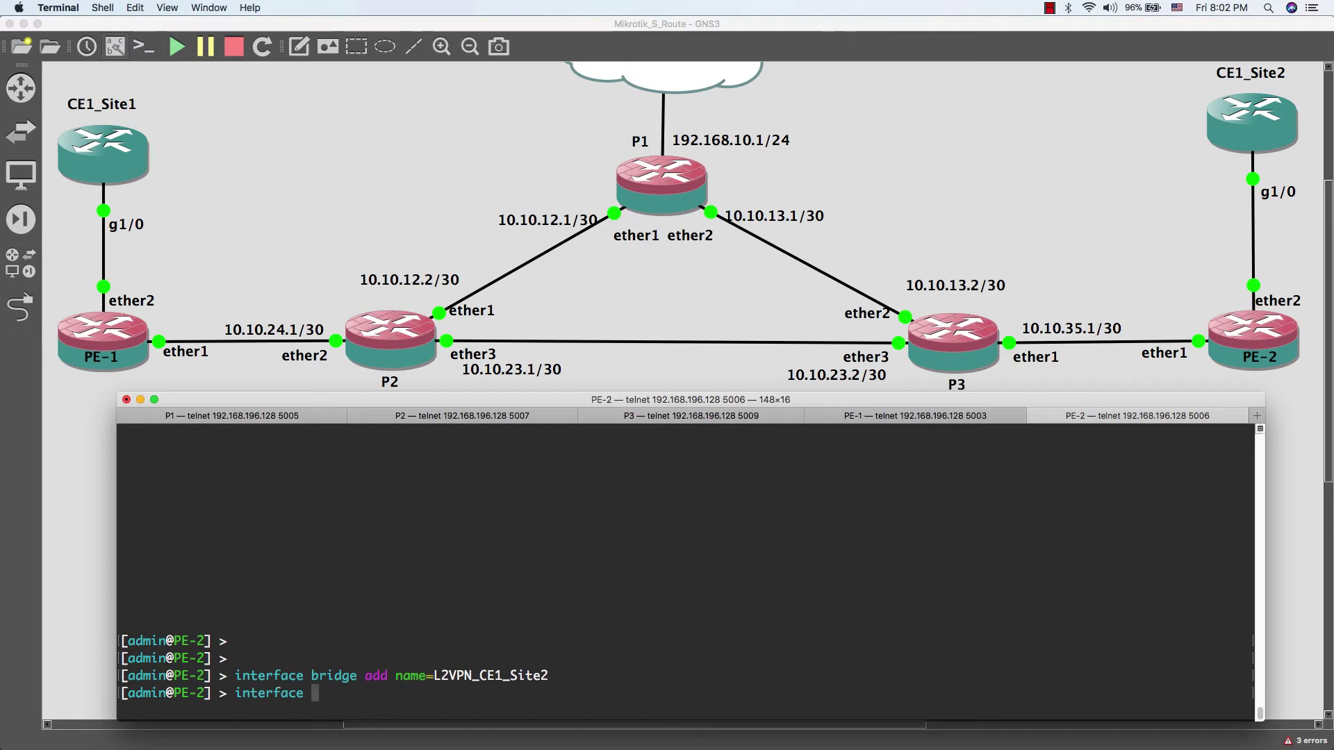
pyautogui.write('vpls add ')
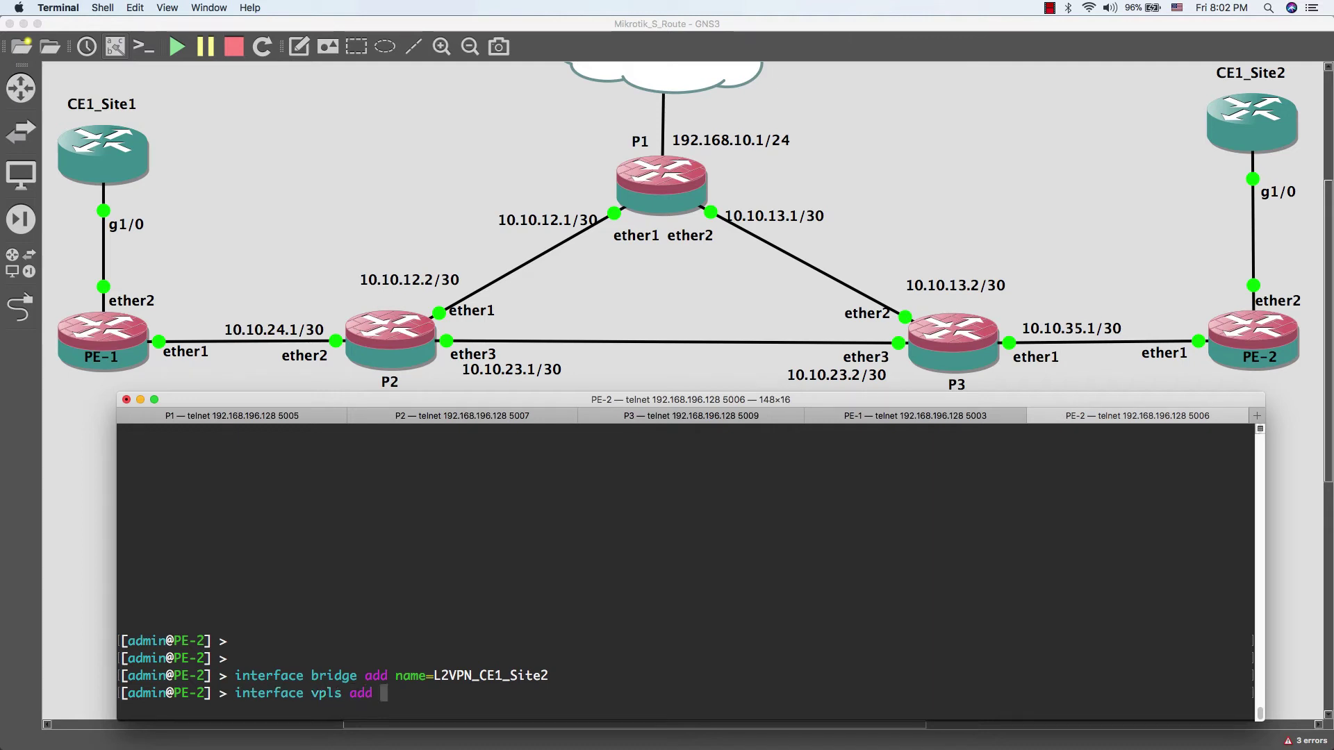
pyautogui.write('name=')
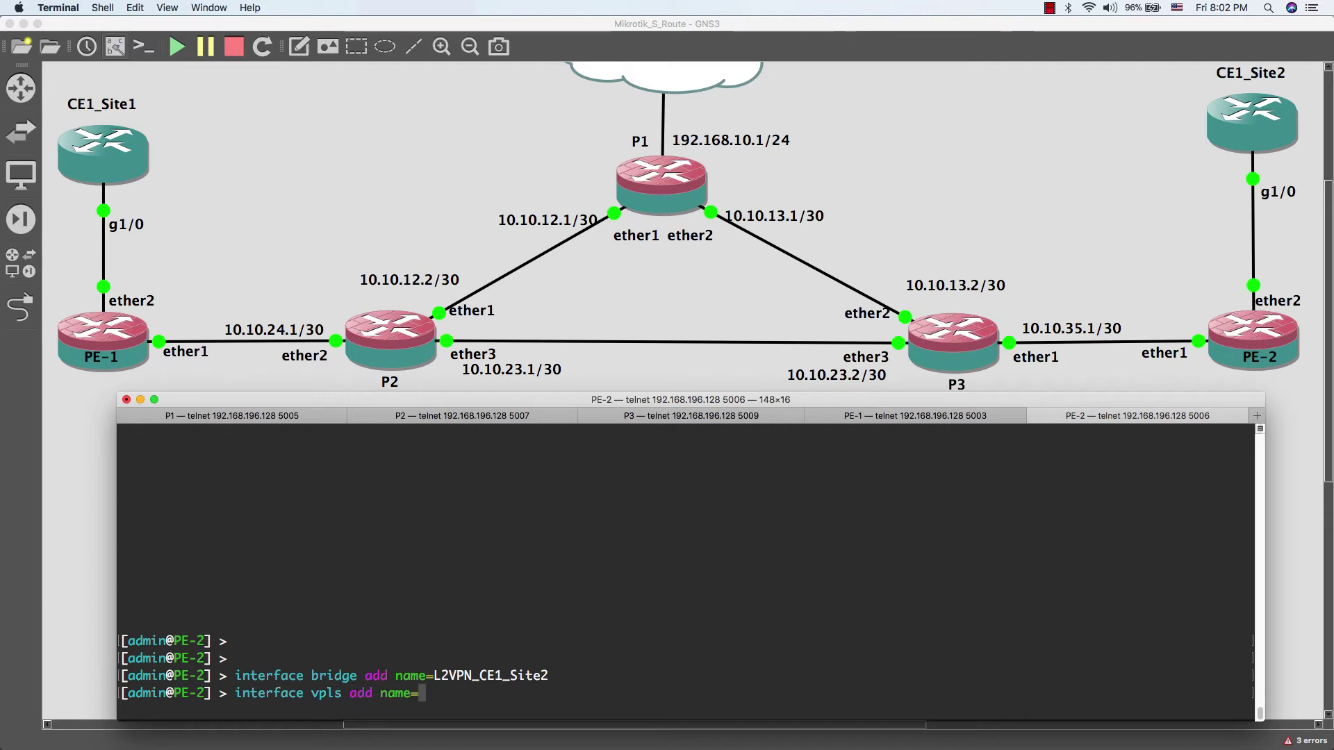
pyautogui.write('CE')
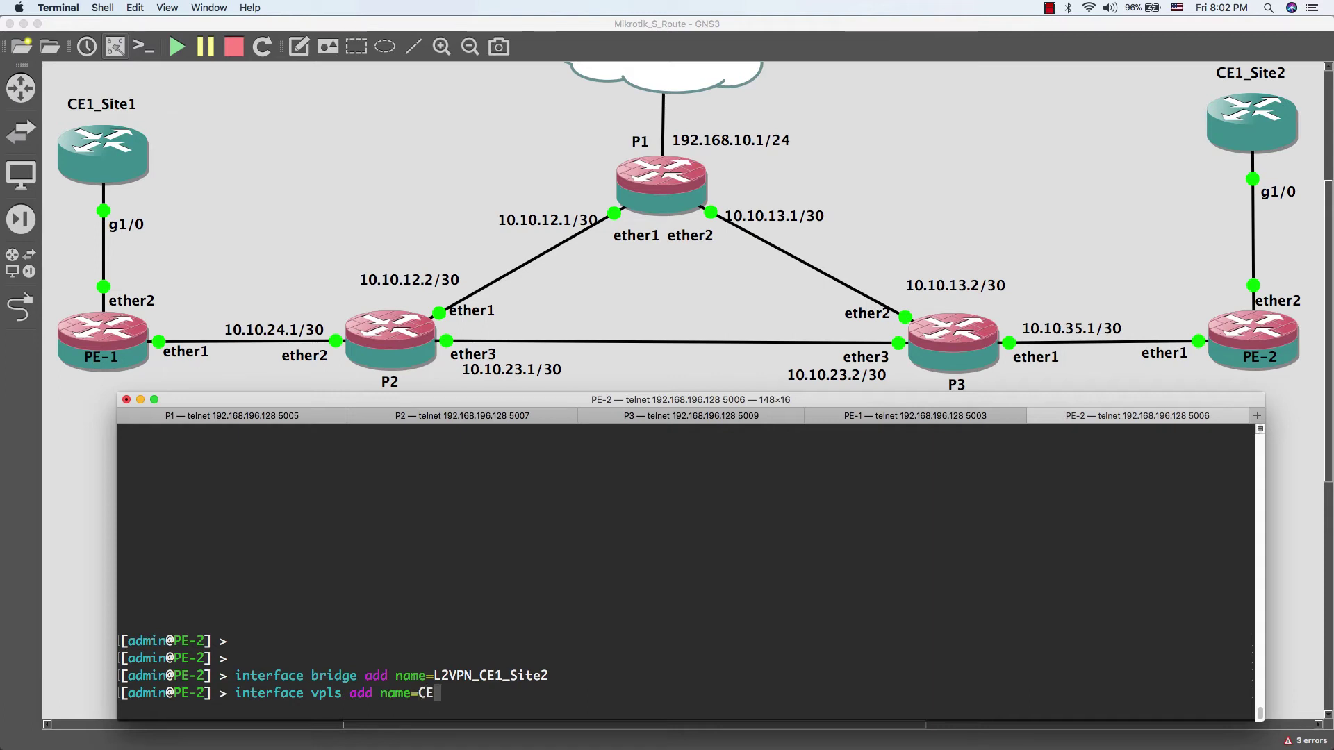
pyautogui.write('1_SITE')
pyautogui.press('BackSpace')
pyautogui.press('BackSpace')
pyautogui.press('BackSpace')
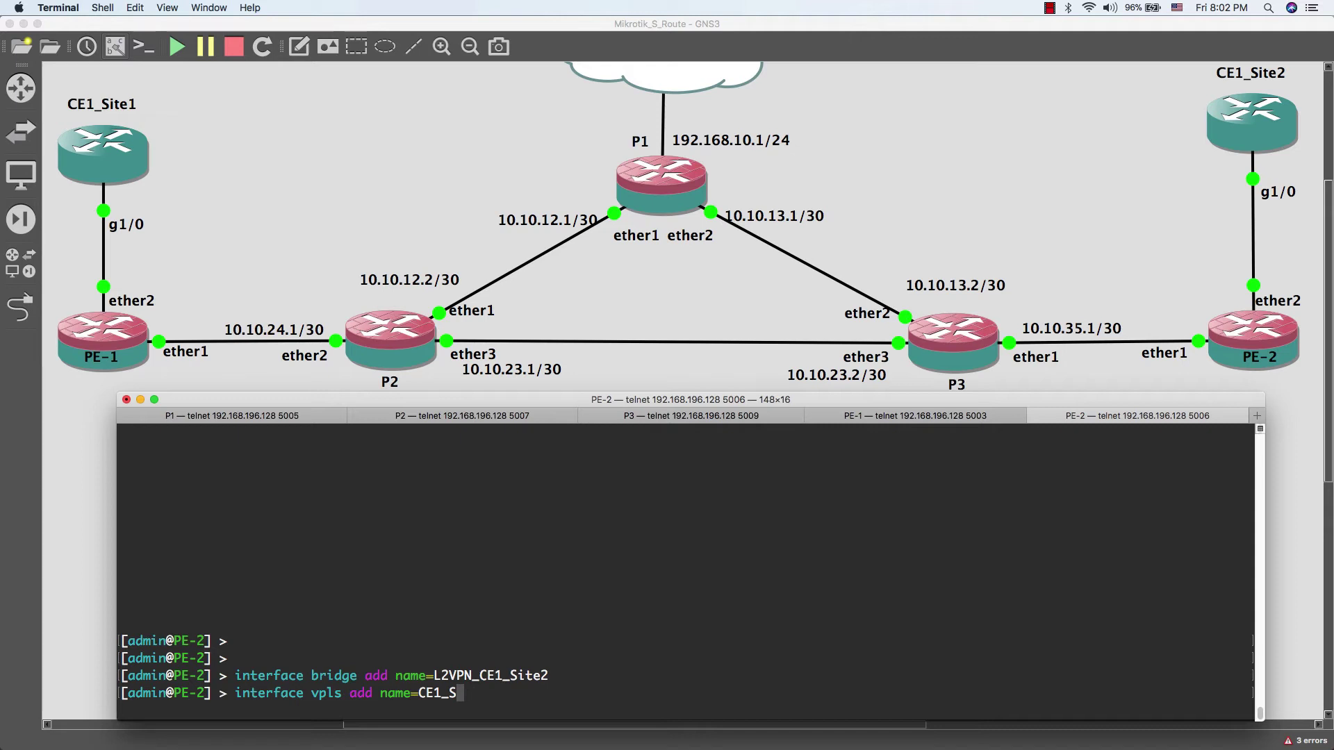
pyautogui.write('ite2 re')
pyautogui.press('Tab')
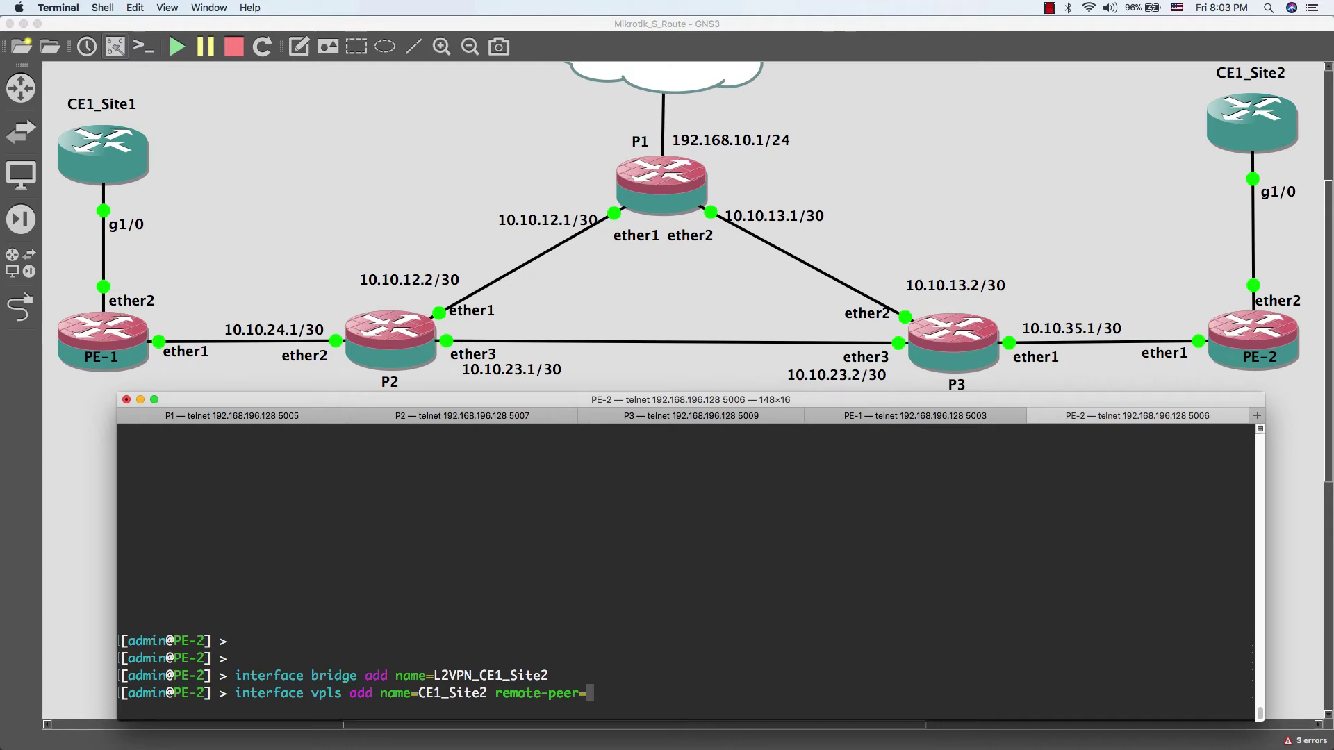
pyautogui.write('4.4.4.4 vpls-id=')
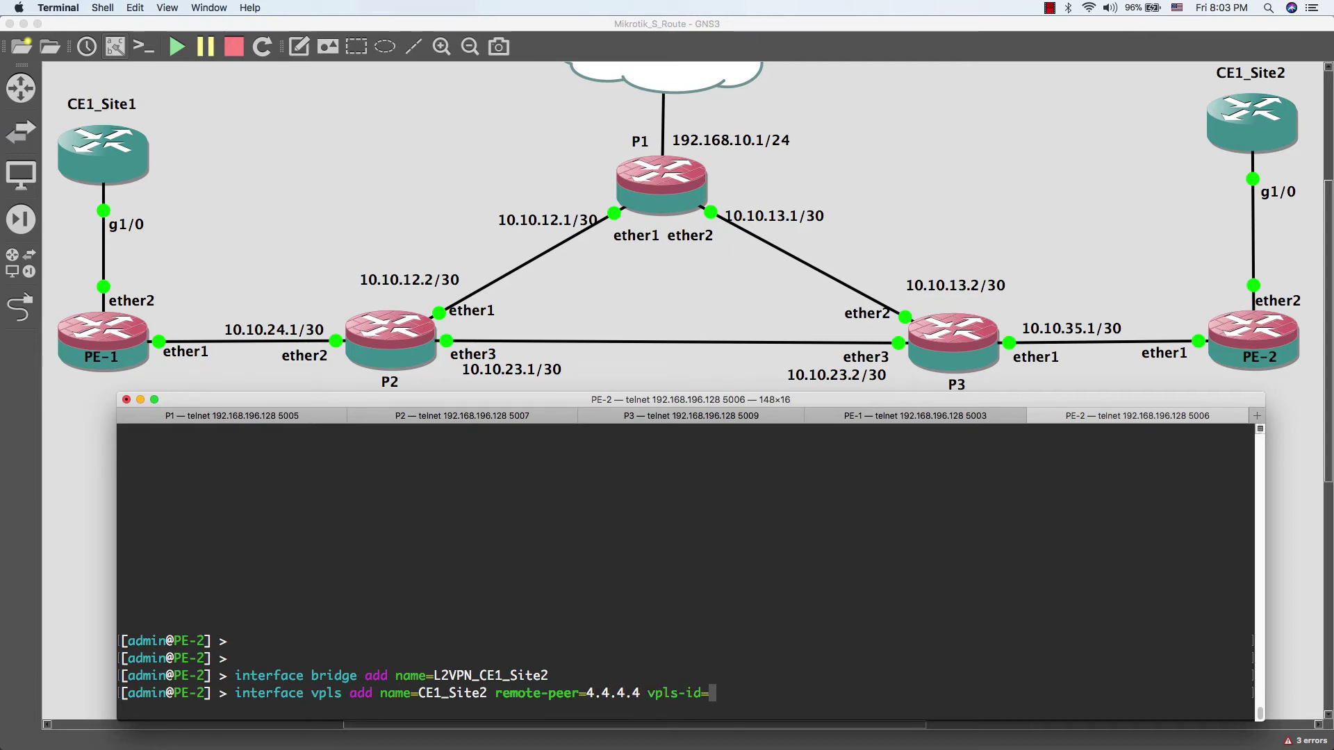
pyautogui.write('1:1')
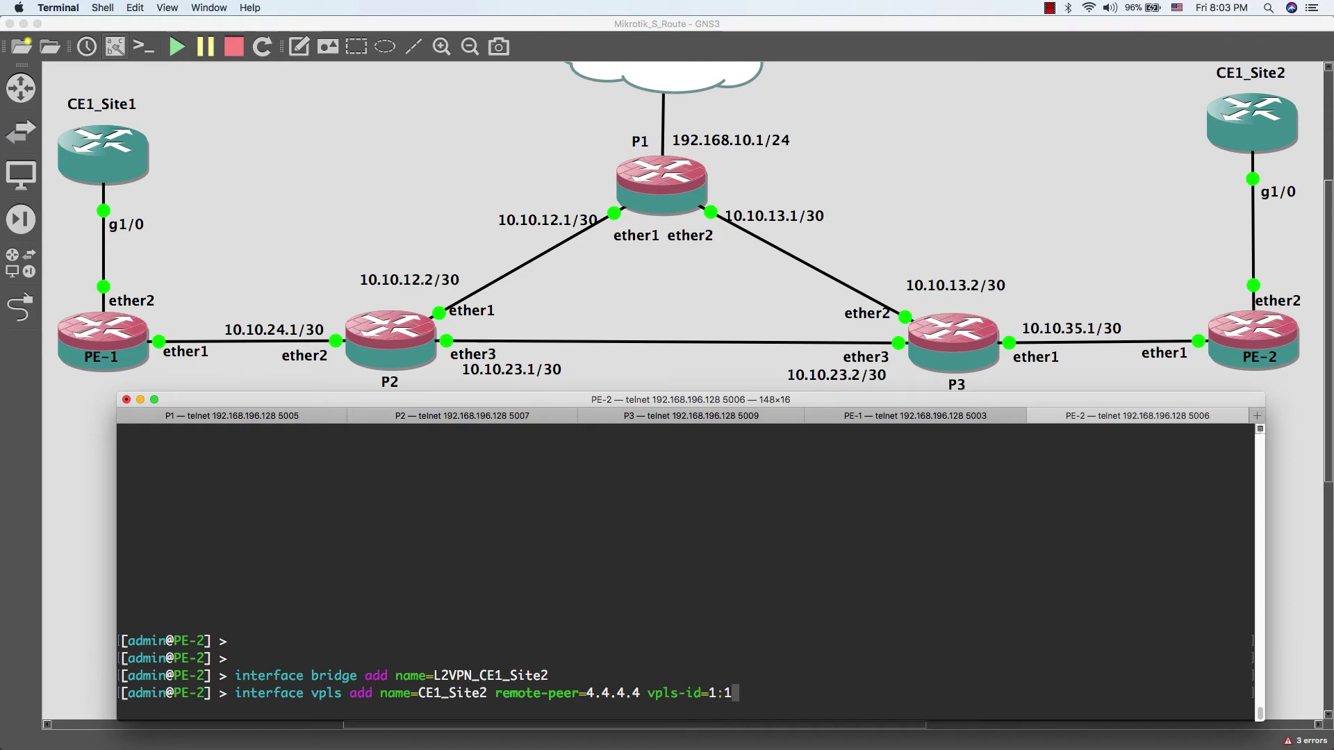
pyautogui.write(' dis')
pyautogui.write('able')
pyautogui.write('d=')
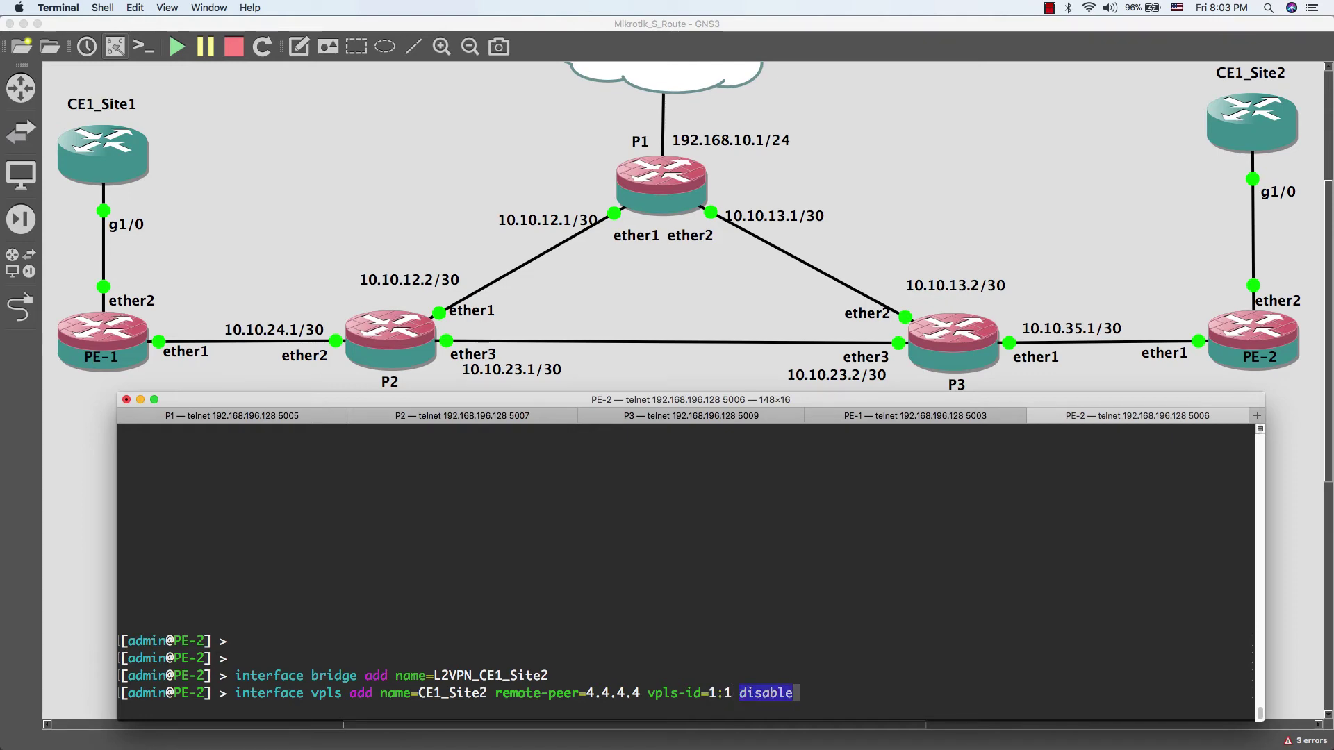
pyautogui.write('no')
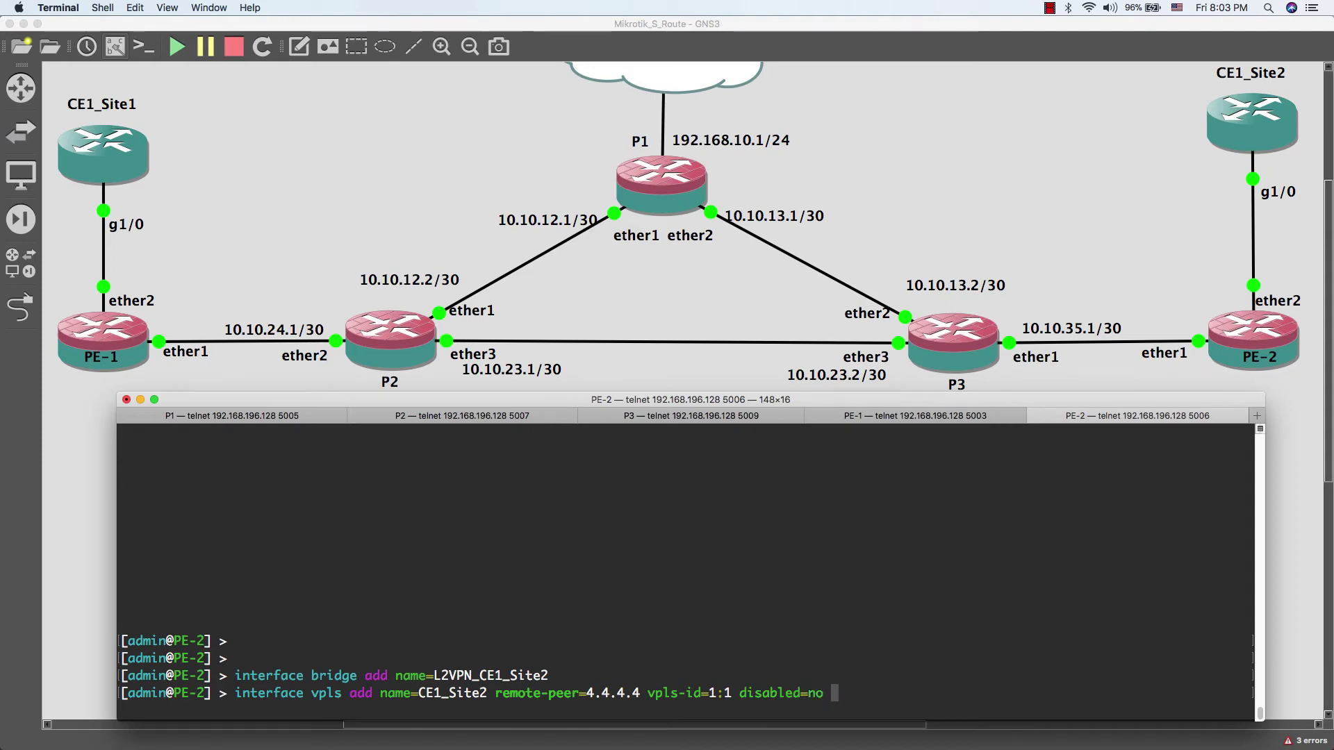
pyautogui.press('Return')
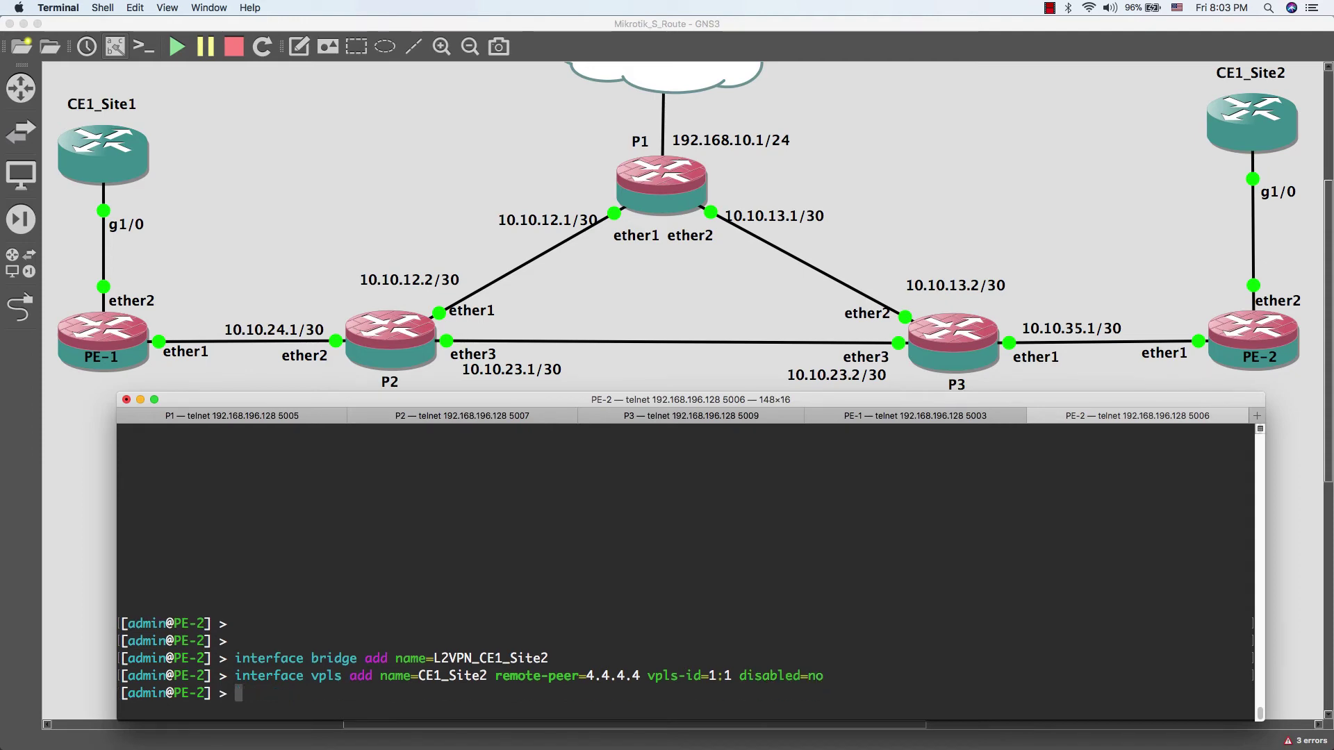
pyautogui.write('interface ')
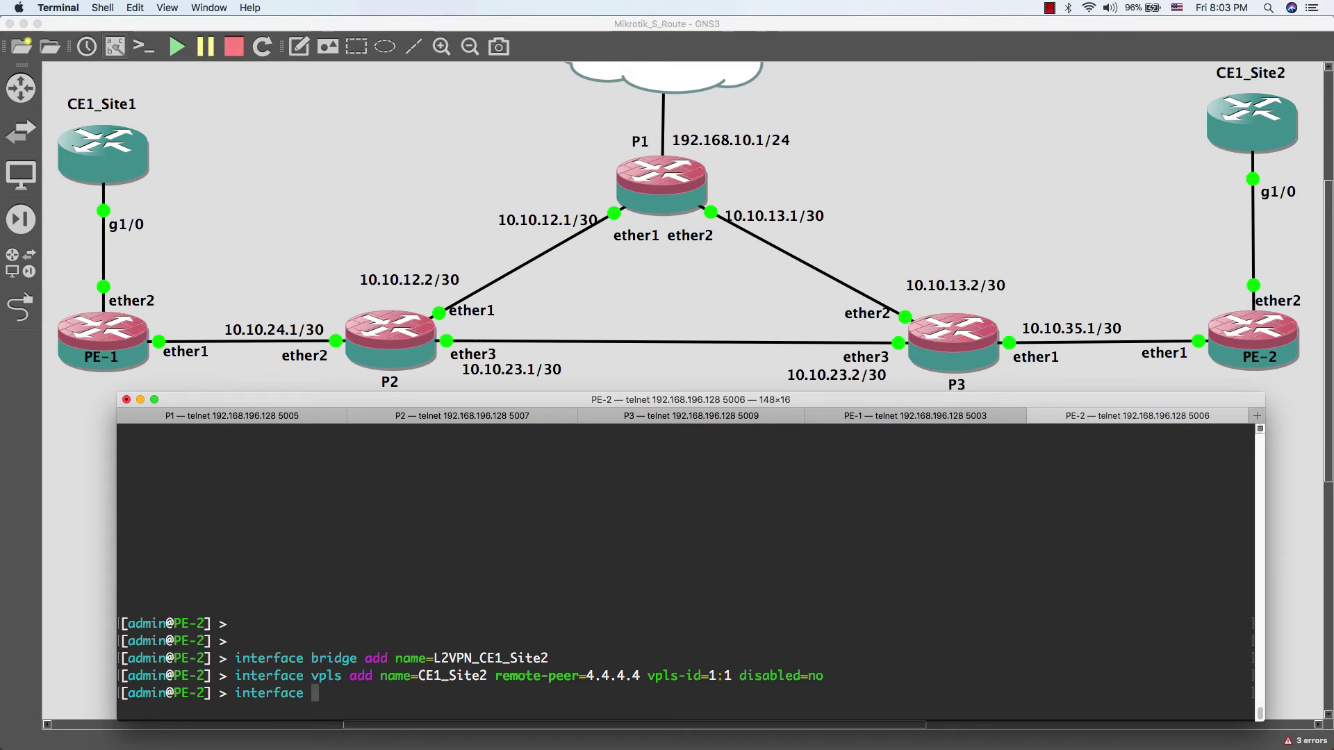
pyautogui.write('bridge port add i')
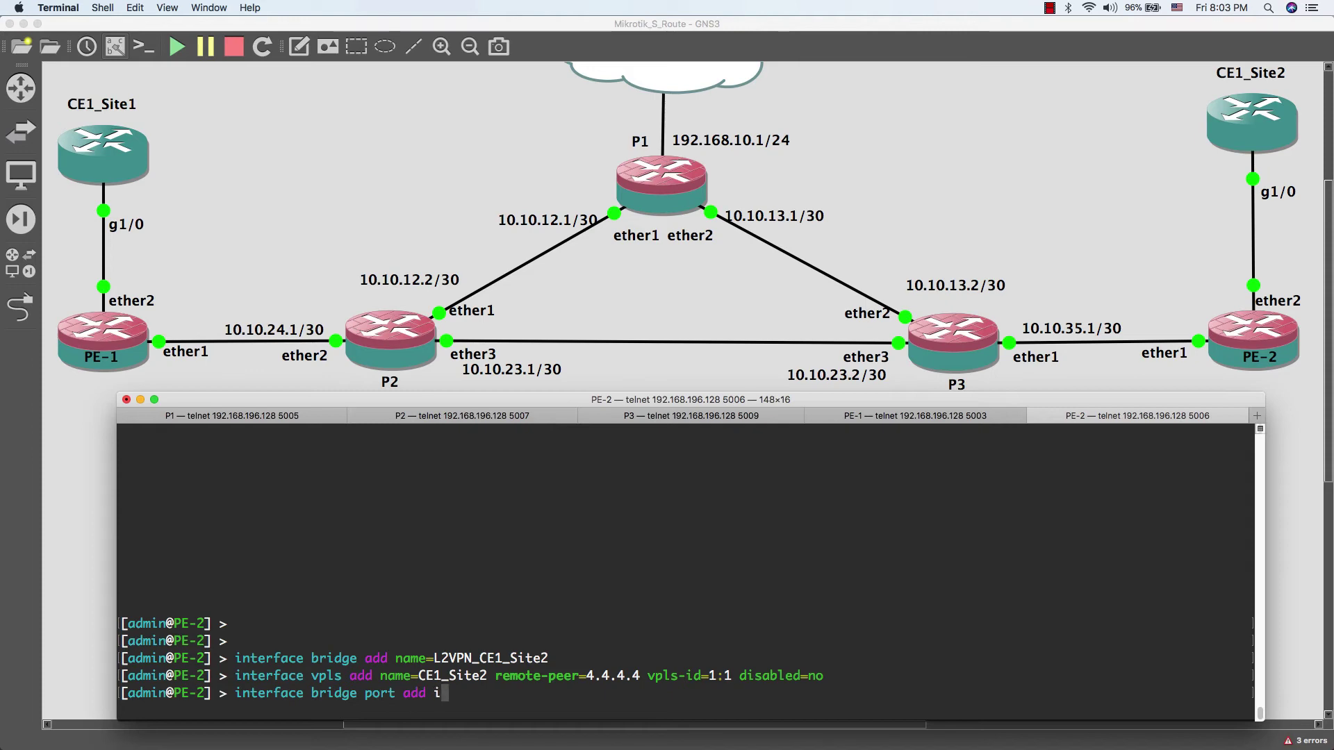
pyautogui.write('nterface=')
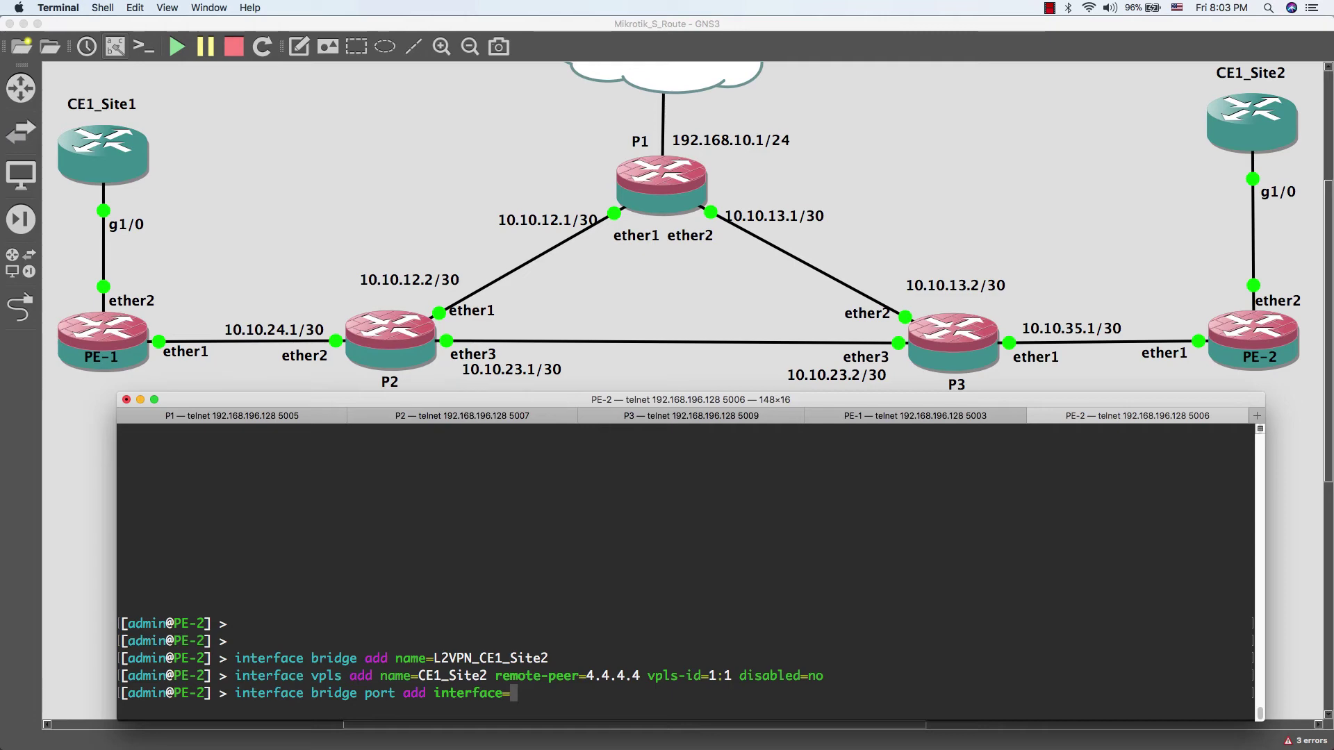
# Add ether2 as a port of bridge L2VPN_CE1_Site2 on PE-2.
pyautogui.write('ether2 bridge=')
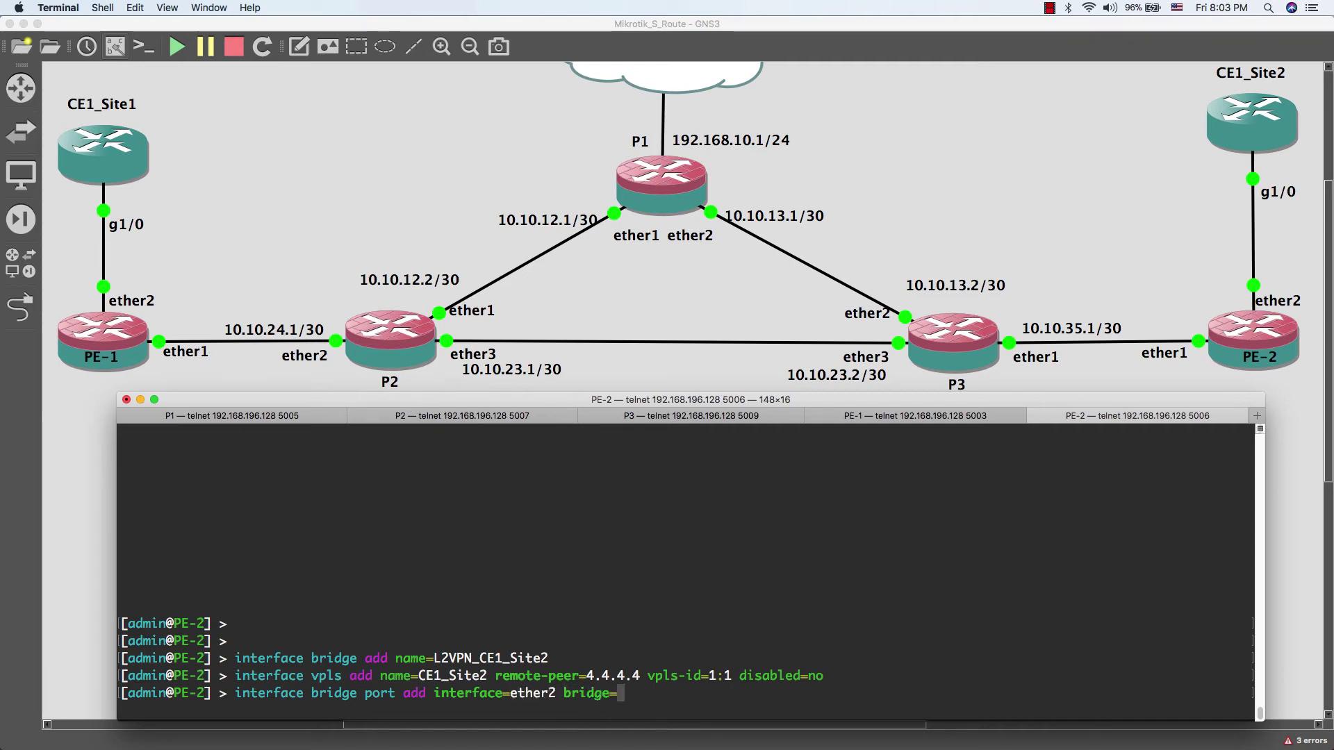
pyautogui.write('L')
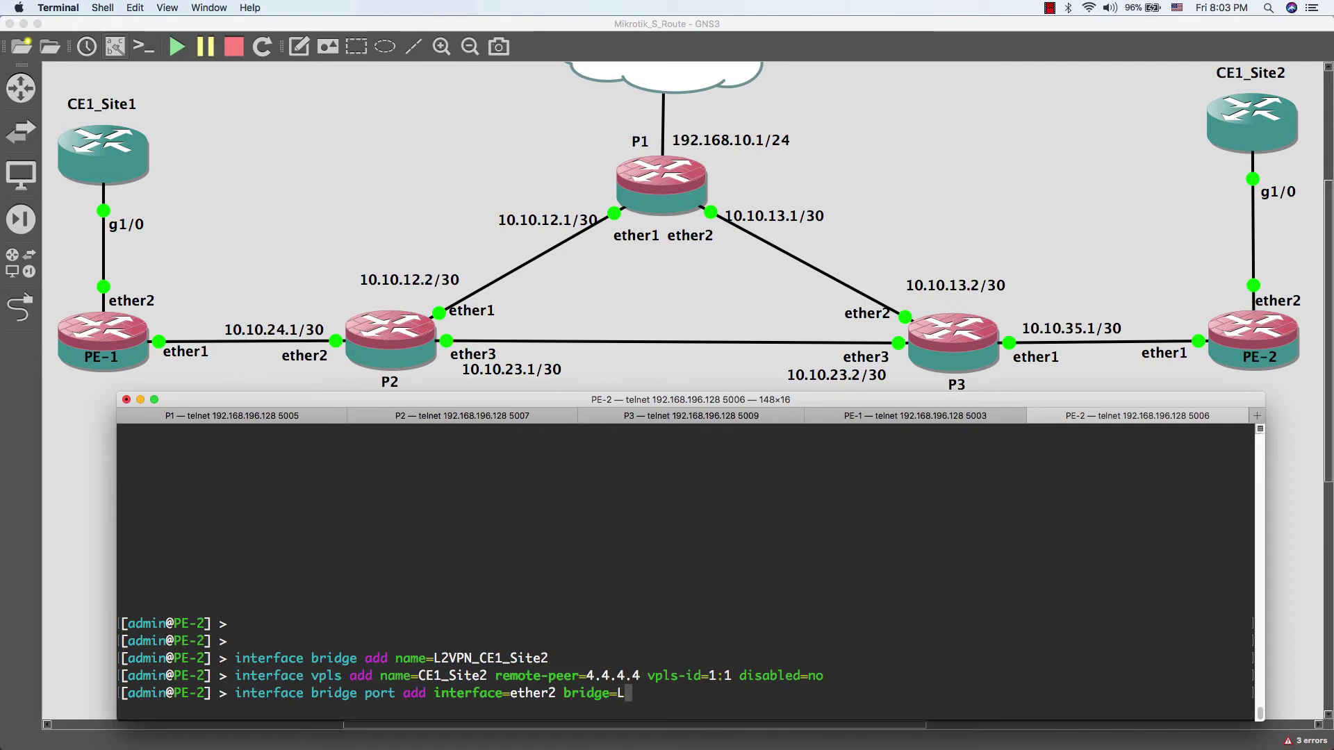
pyautogui.write('2')
pyautogui.press('Tab')
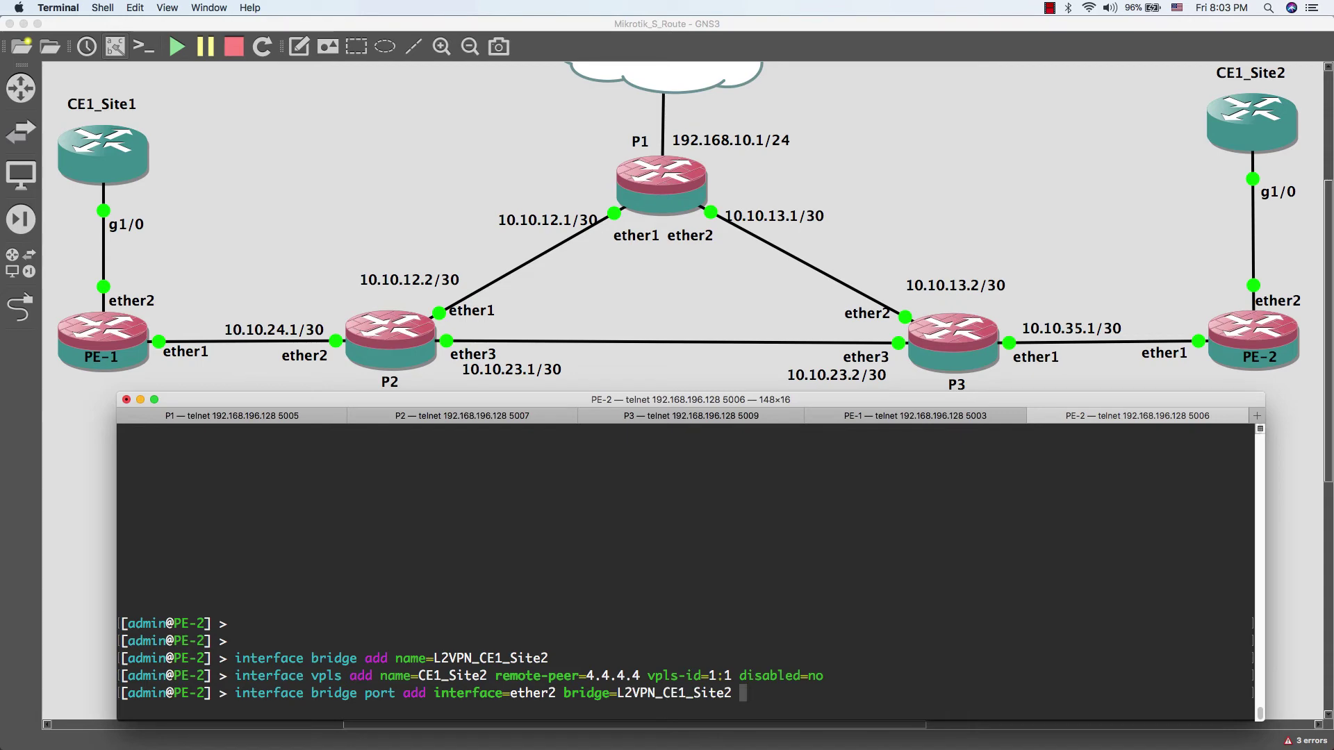
pyautogui.press('Return')
# Add the VPLS interface CE1_Site2 as a port of bridge L2VPN_CE1_Site2.
pyautogui.write('in')
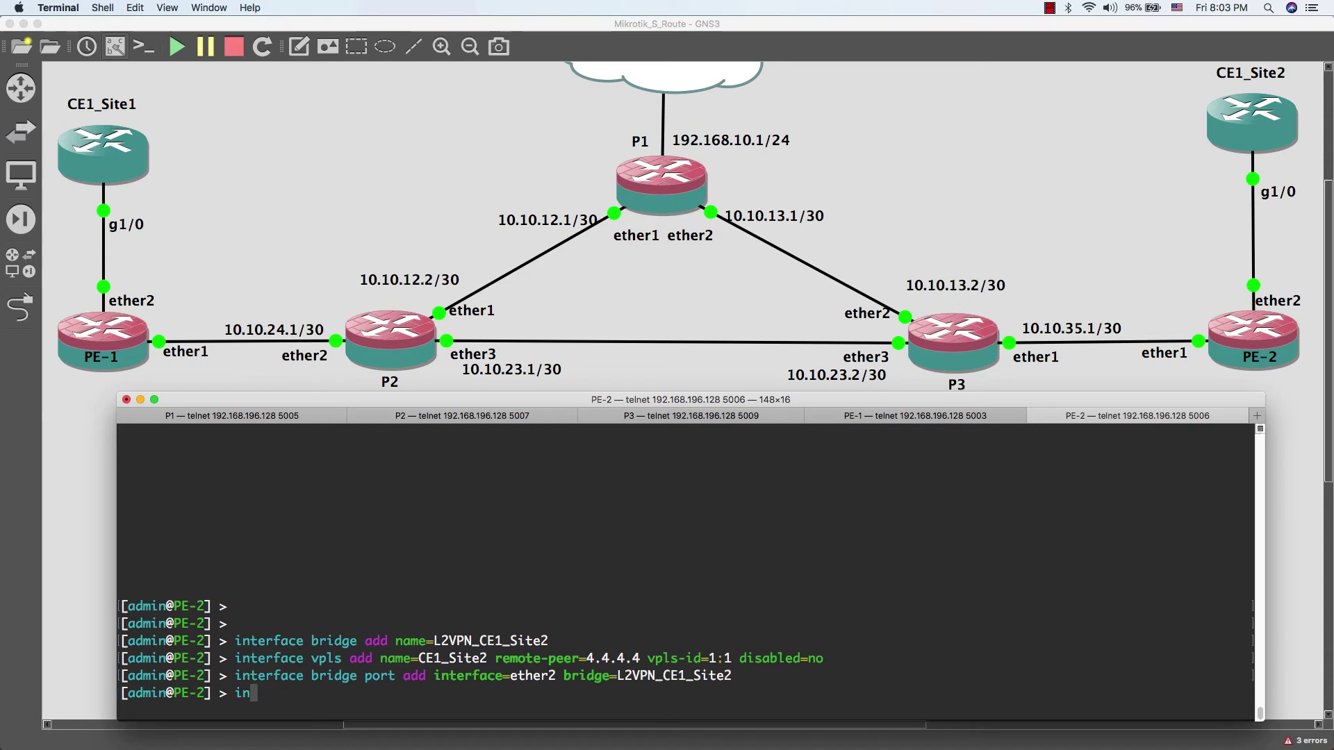
pyautogui.write('terface bridge port ')
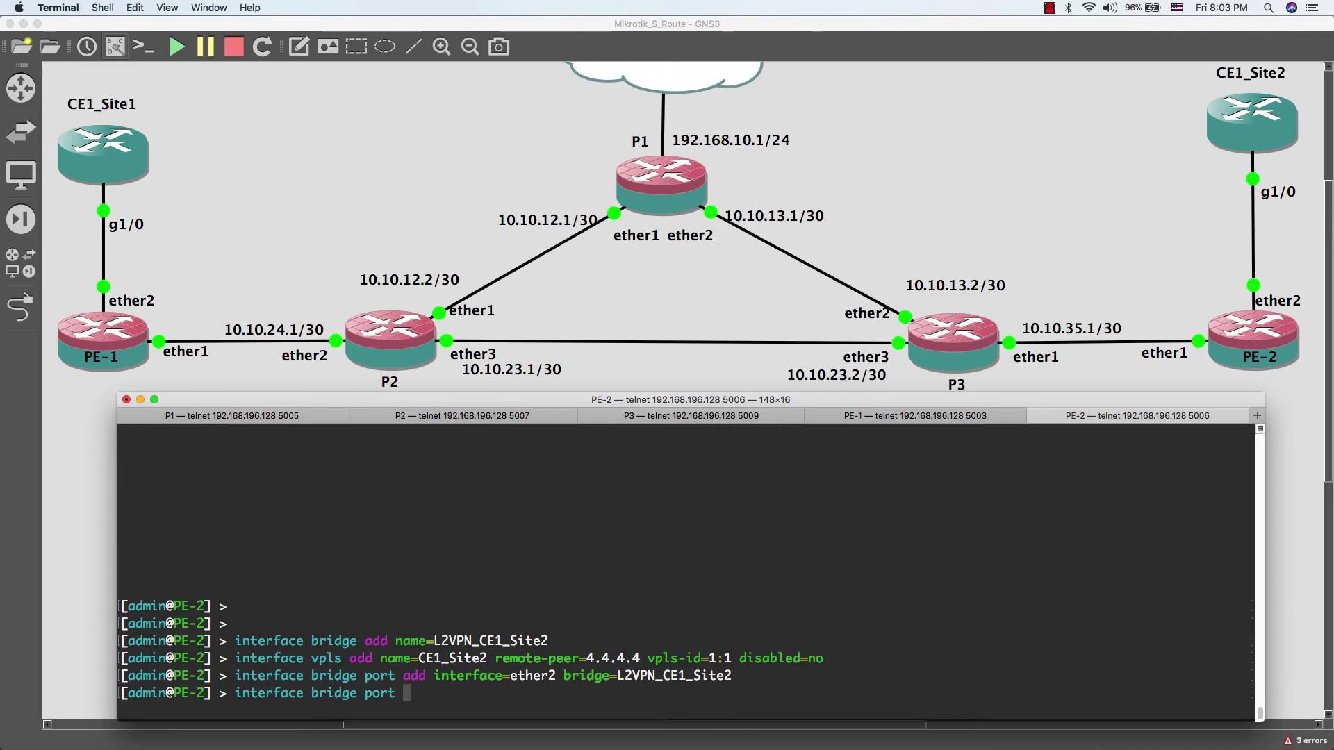
pyautogui.write('add interface=')
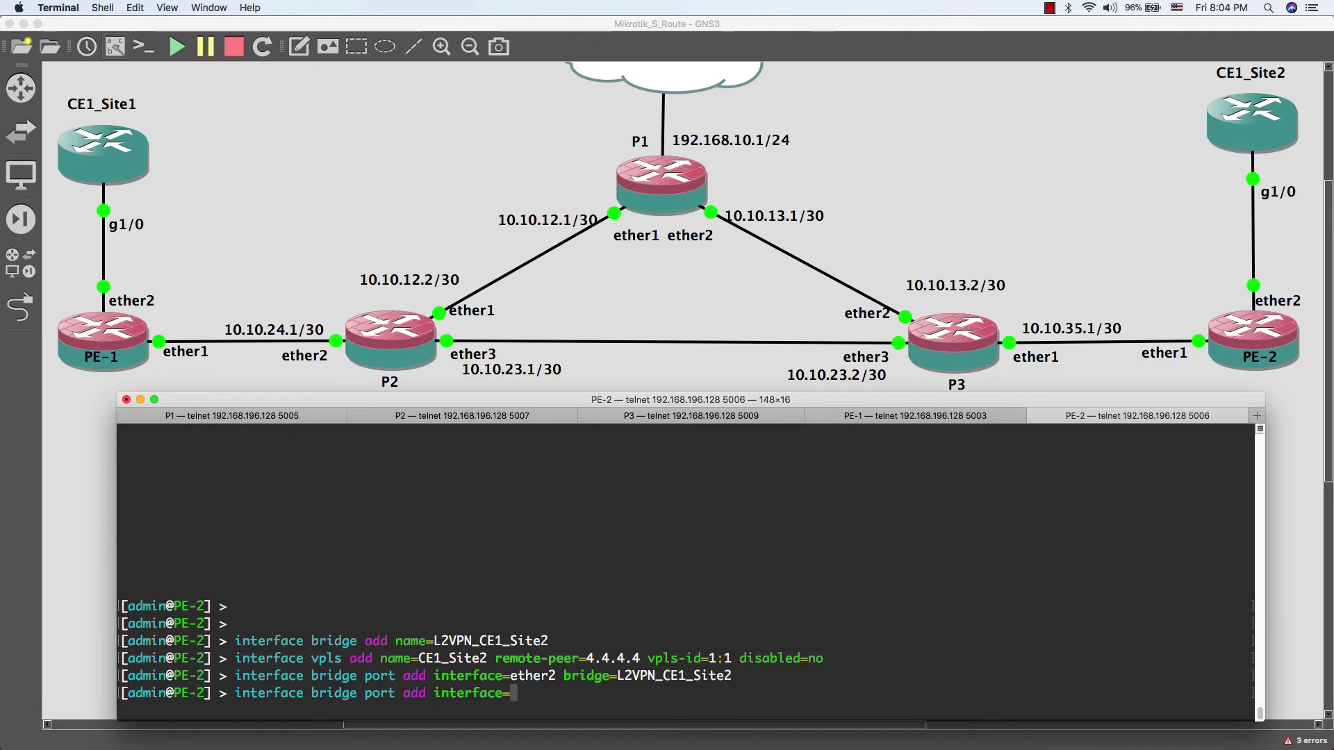
pyautogui.write('CE1_Site2 br')
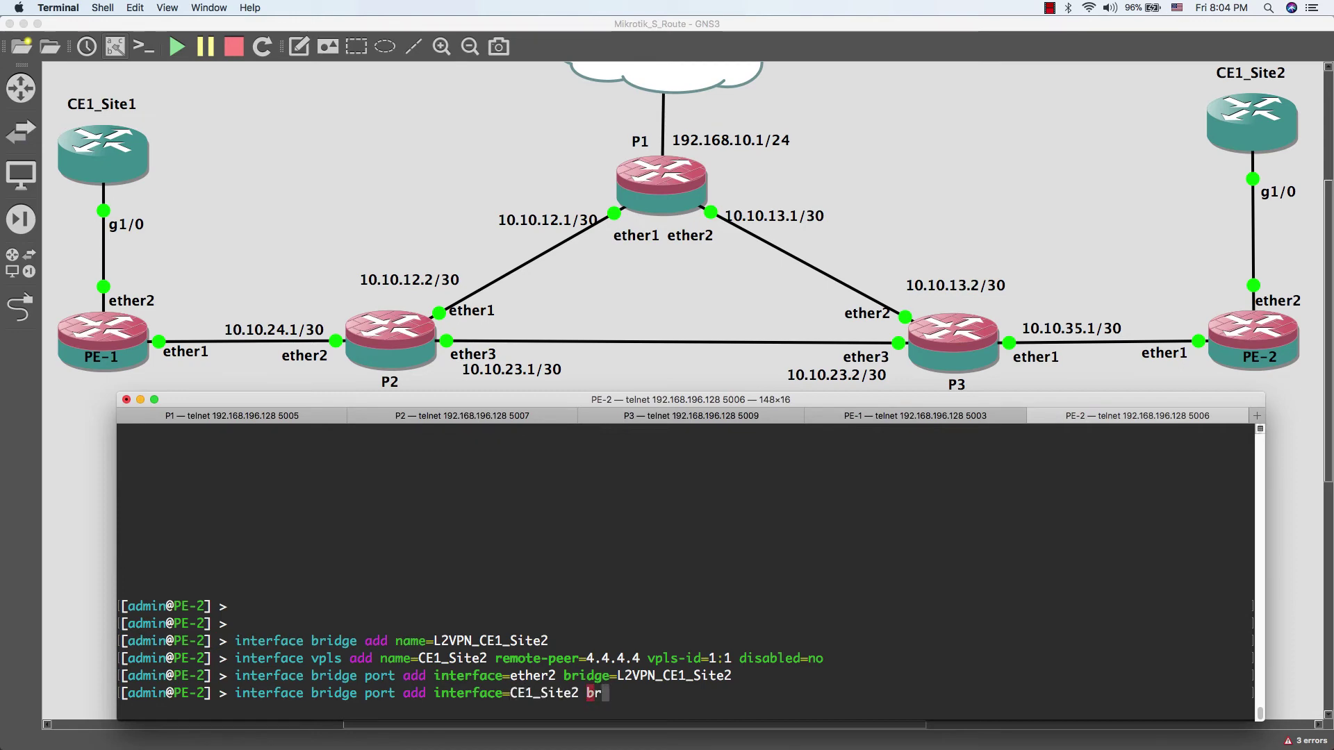
pyautogui.write('idge=L2')
pyautogui.press('Tab')
pyautogui.press('Return')
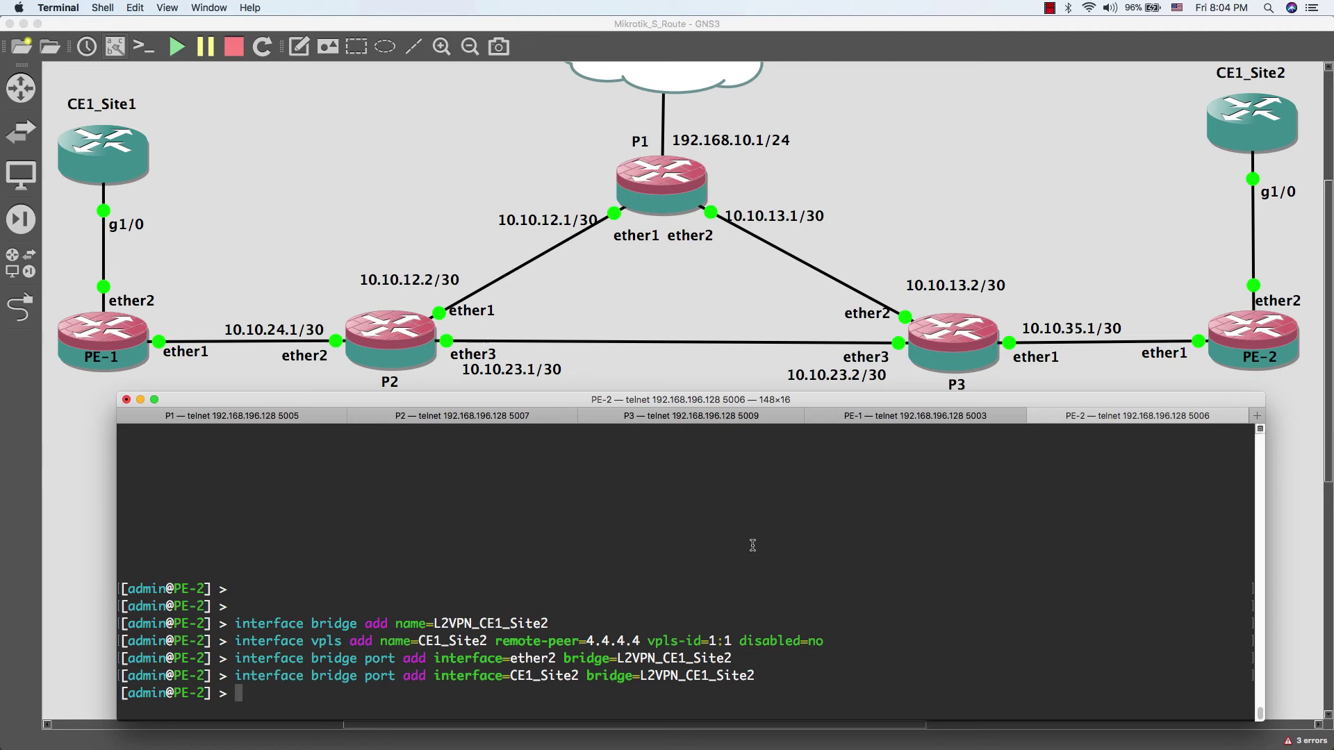
pyautogui.write('interface ')
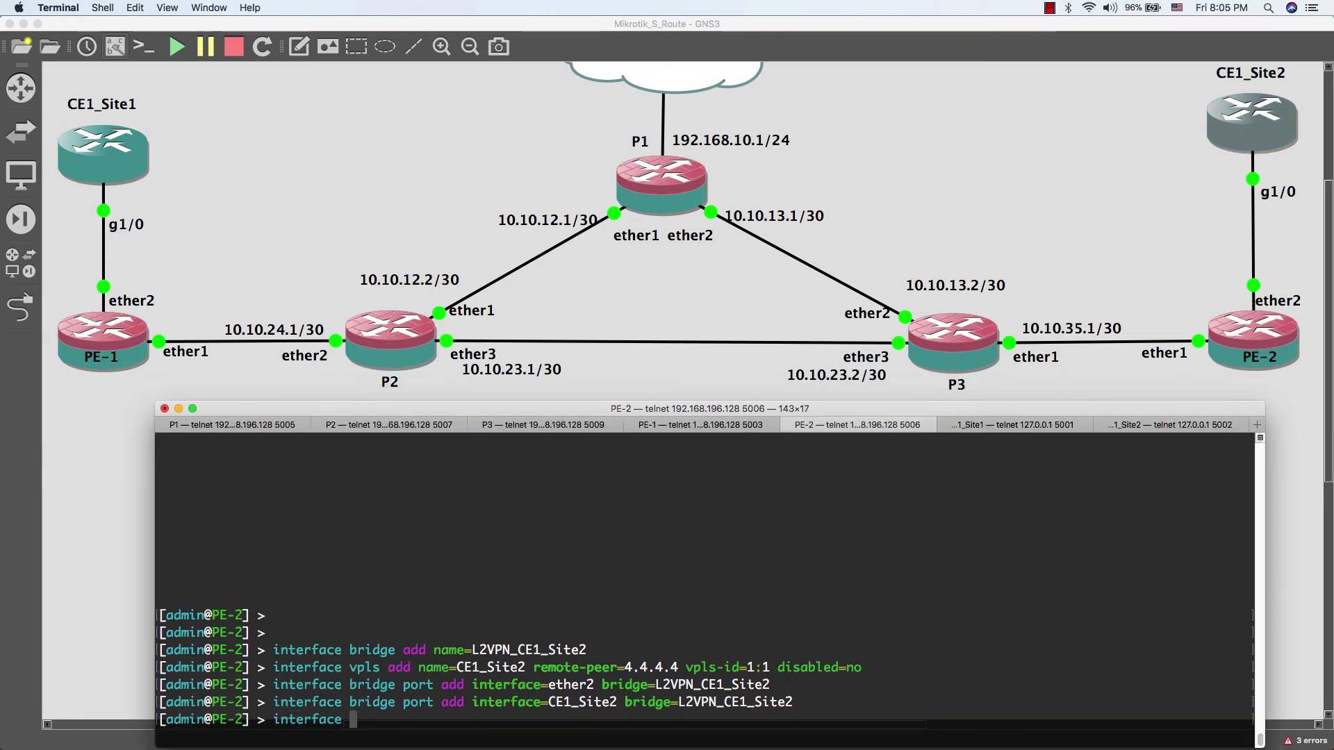
pyautogui.write('vpls monitor')
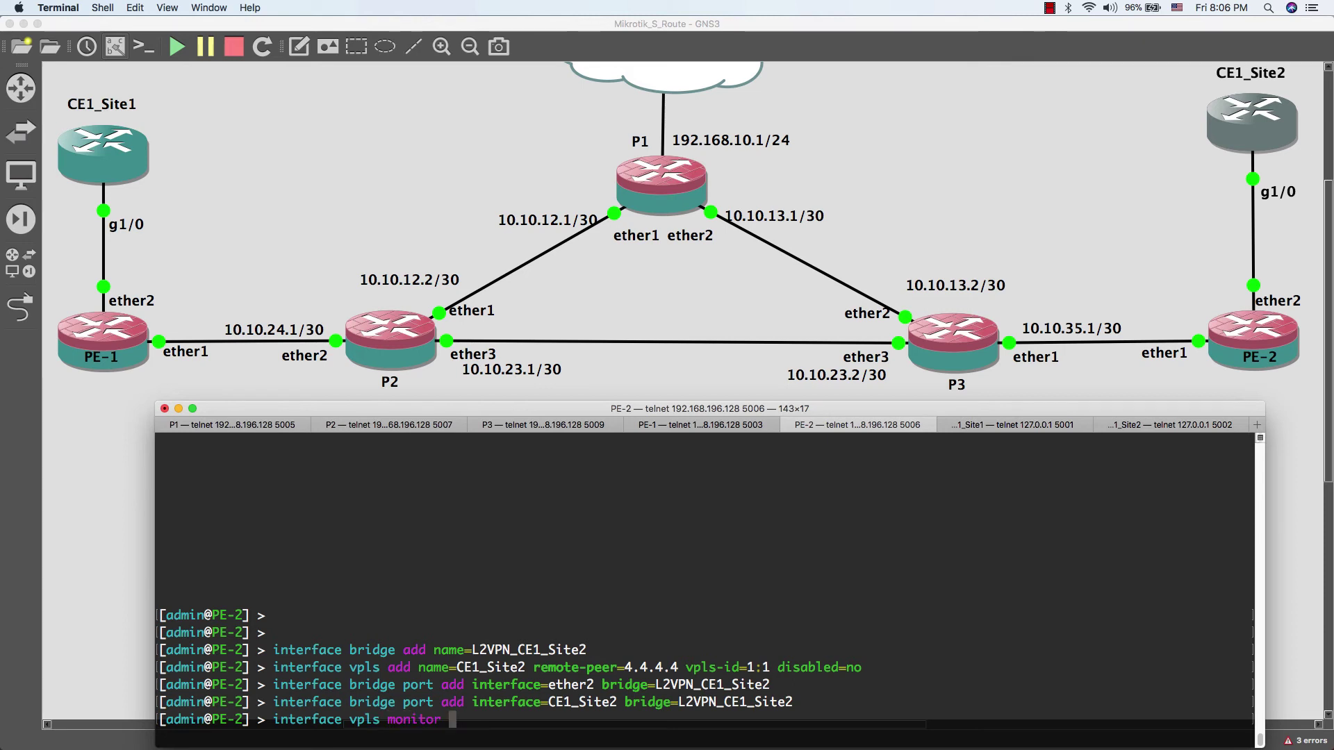
# Run a one-time VPLS monitor on PE-2, confirming labels 25/25 and transport 4.4.4.4/32.
pyautogui.press('?')
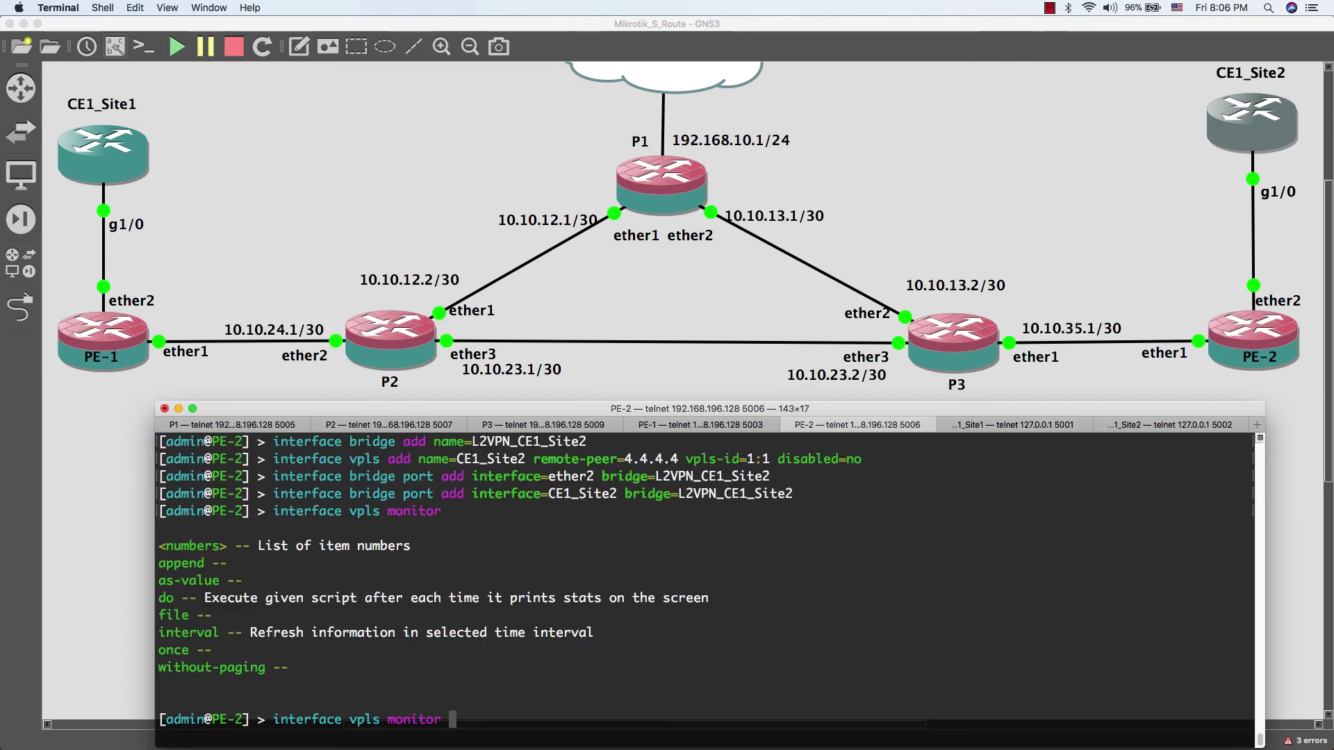
pyautogui.write('numbers=0 o')
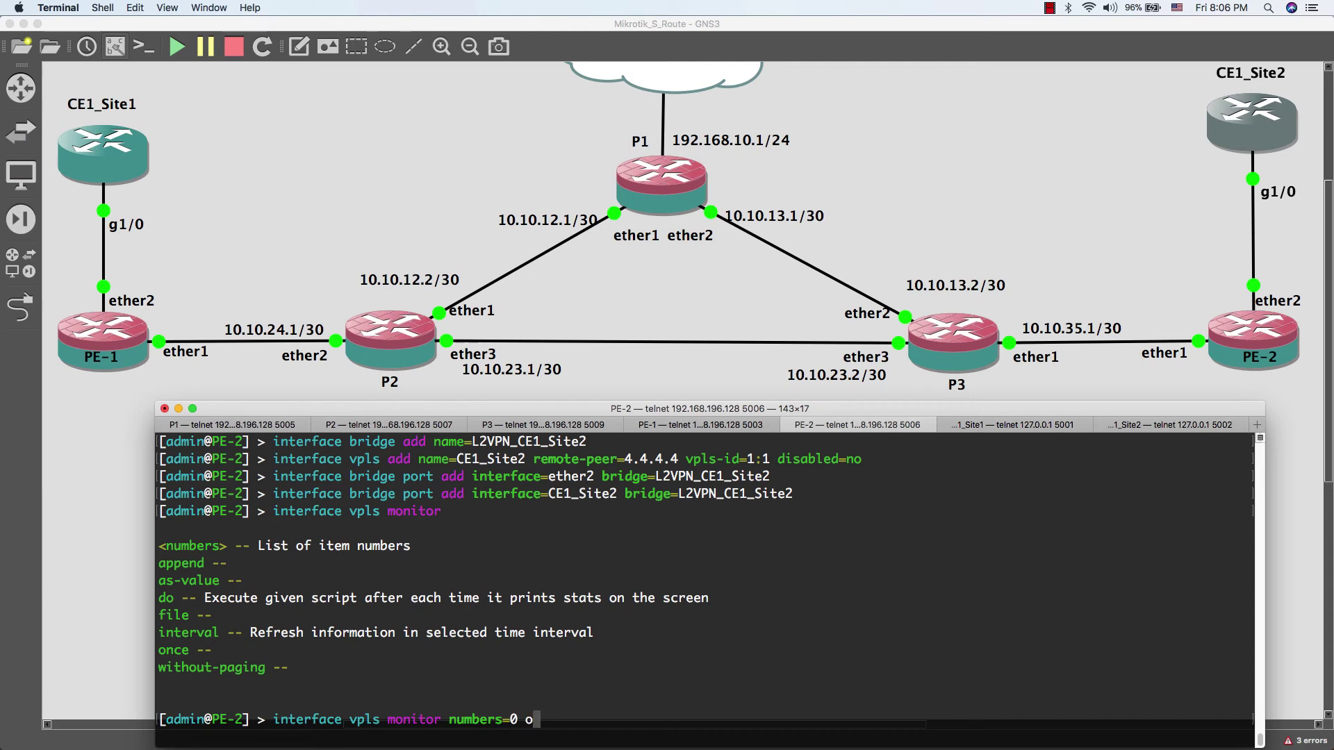
pyautogui.write('nce')
pyautogui.press('Return')
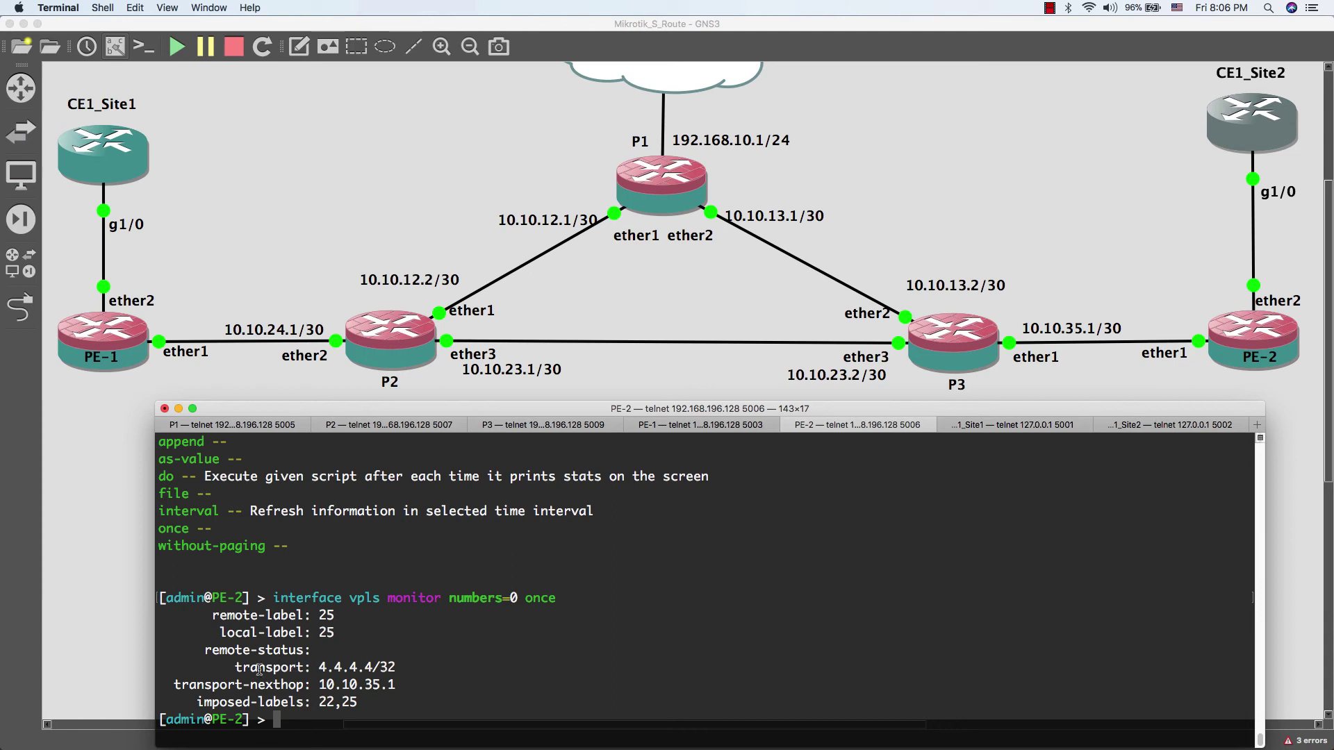
pyautogui.moveTo(236, 668); pyautogui.dragTo(397, 665)
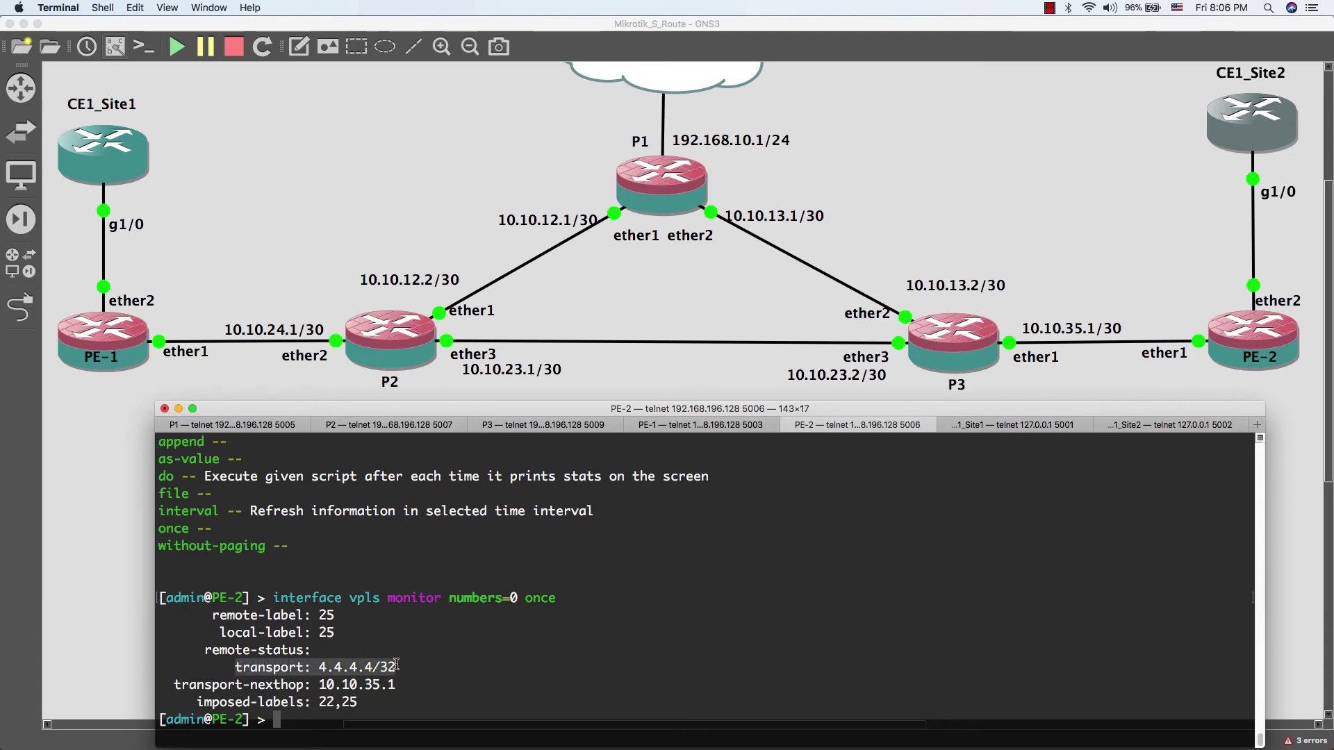
pyautogui.click(1013, 431)
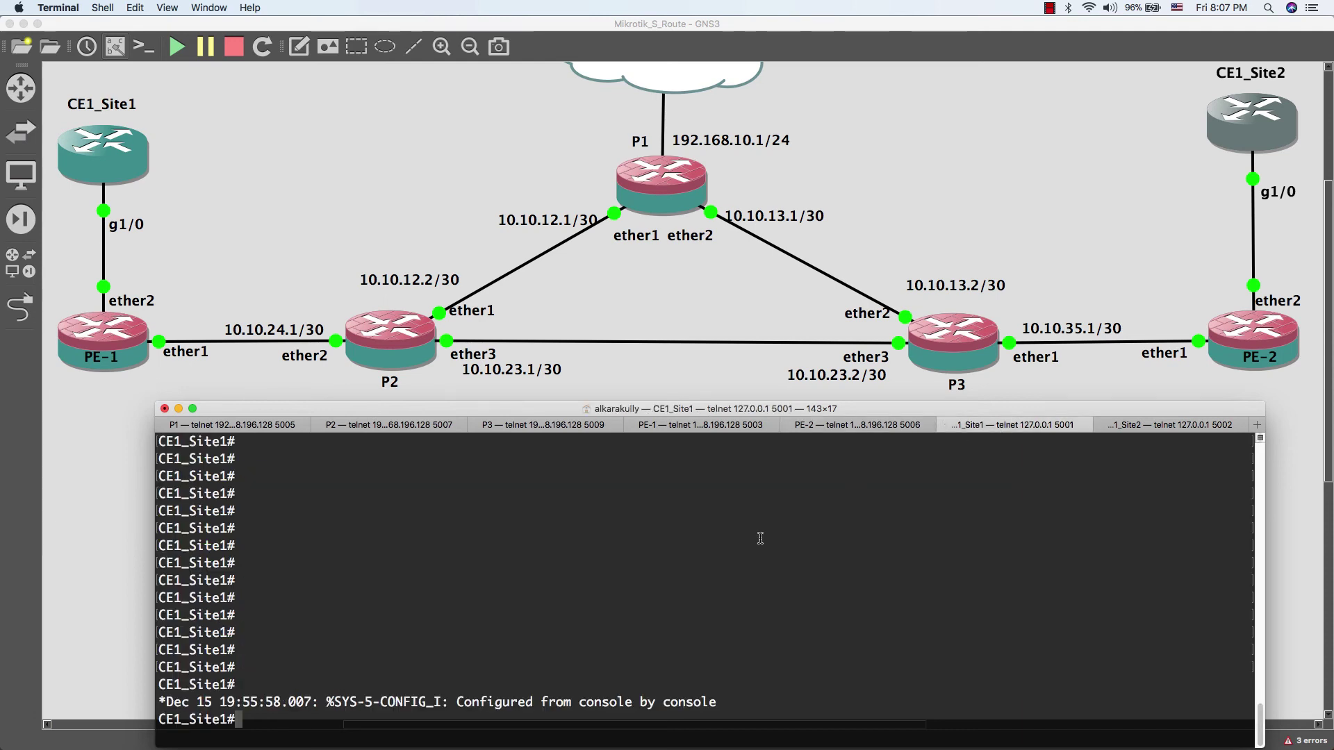
# On CE1_Site1, enter configuration mode for interface GigabitEthernet1/0.
pyautogui.write('conf t')
pyautogui.press('Return')
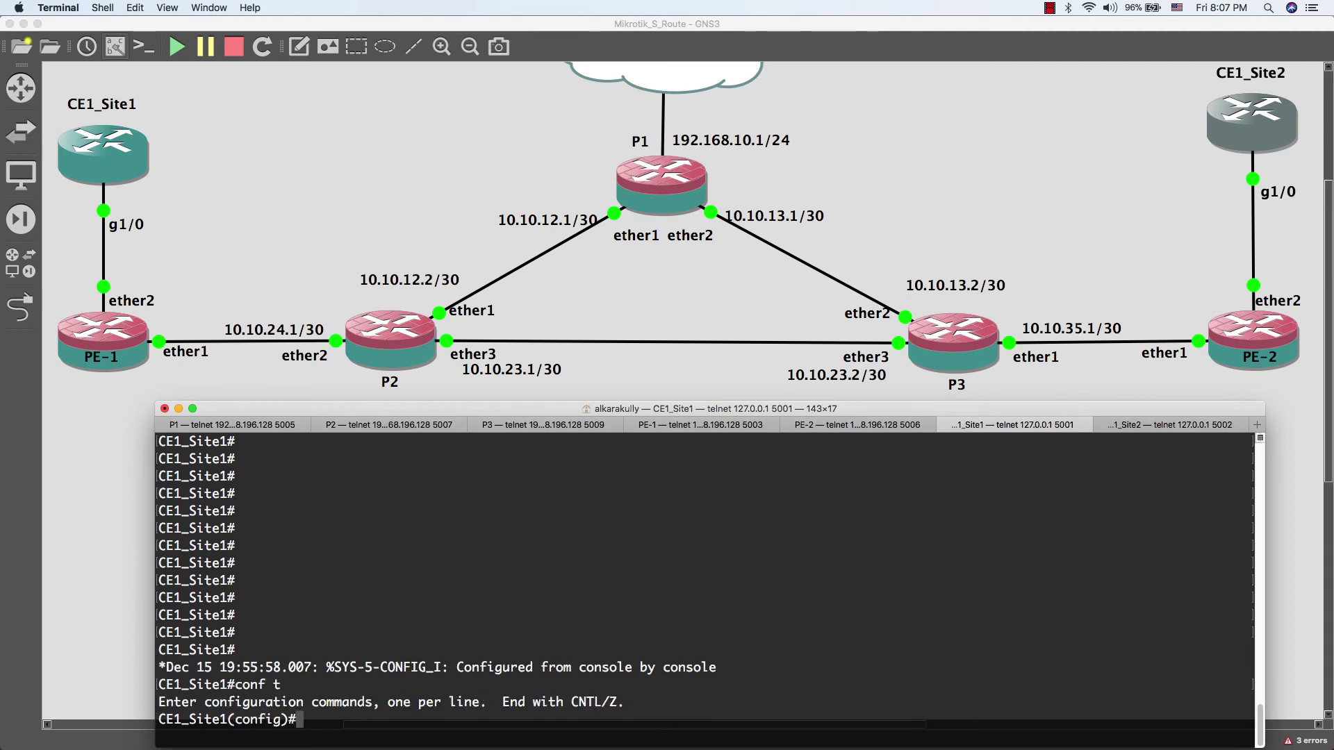
pyautogui.write('inter')
pyautogui.press('Tab')
pyautogui.write('gi')
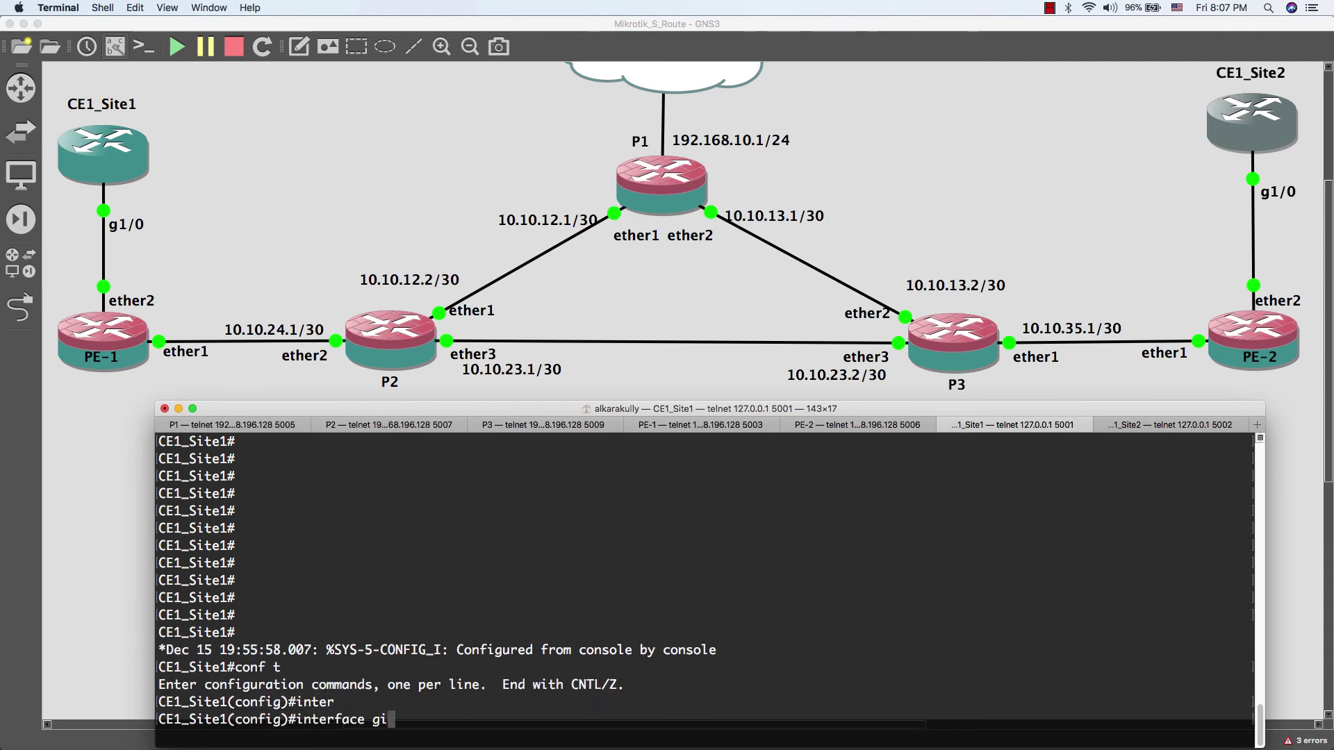
pyautogui.press('Tab')
pyautogui.write('1/0')
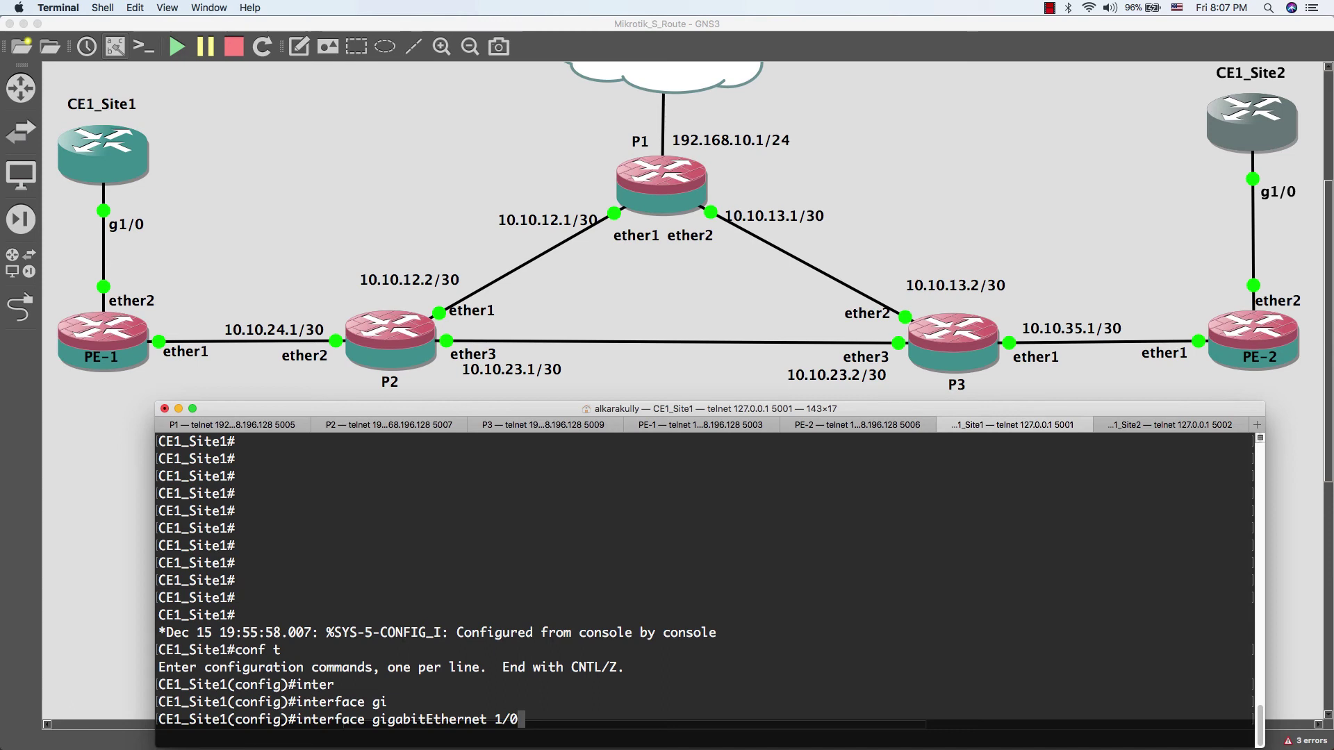
pyautogui.press('Return')
# Bring GigabitEthernet1/0 up with address 192.168.0.1 255.255.255.0 and exit configuration mode.
pyautogui.write('no shu')
pyautogui.press('Tab')
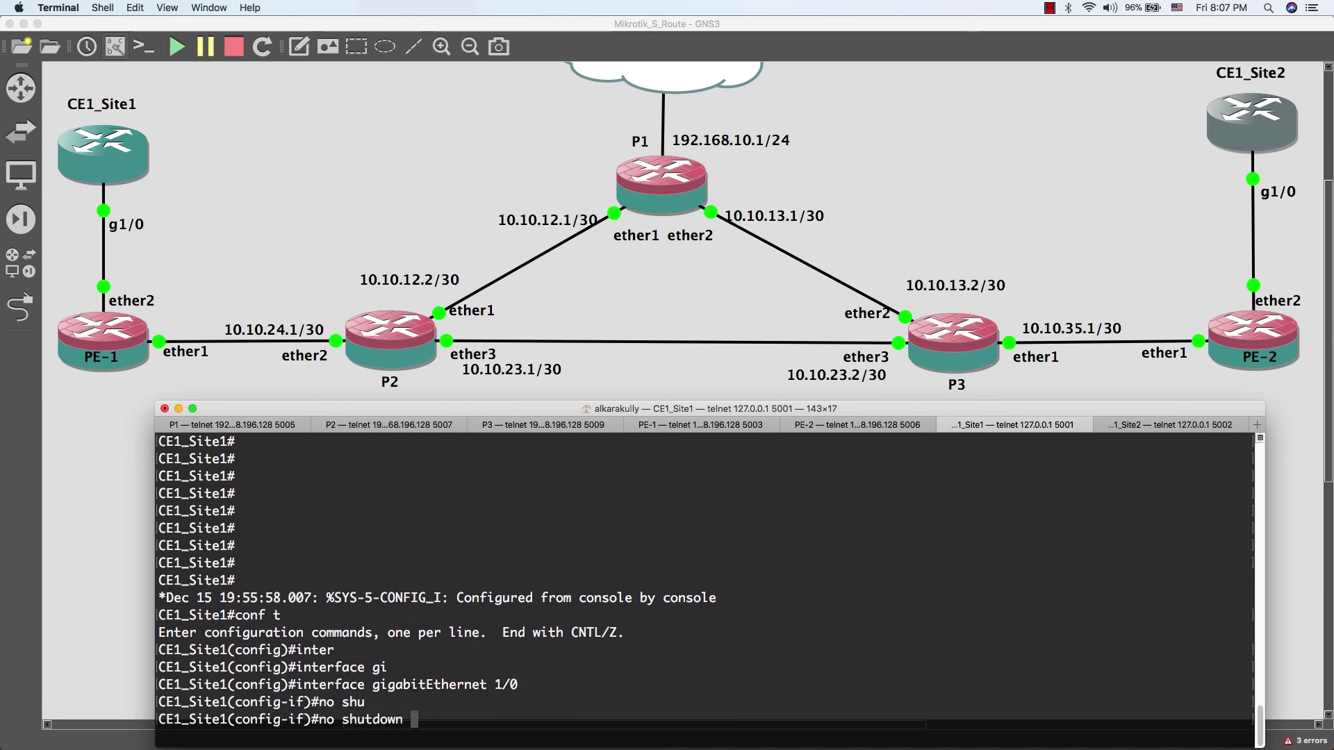
pyautogui.press('Return')
pyautogui.write('ip add')
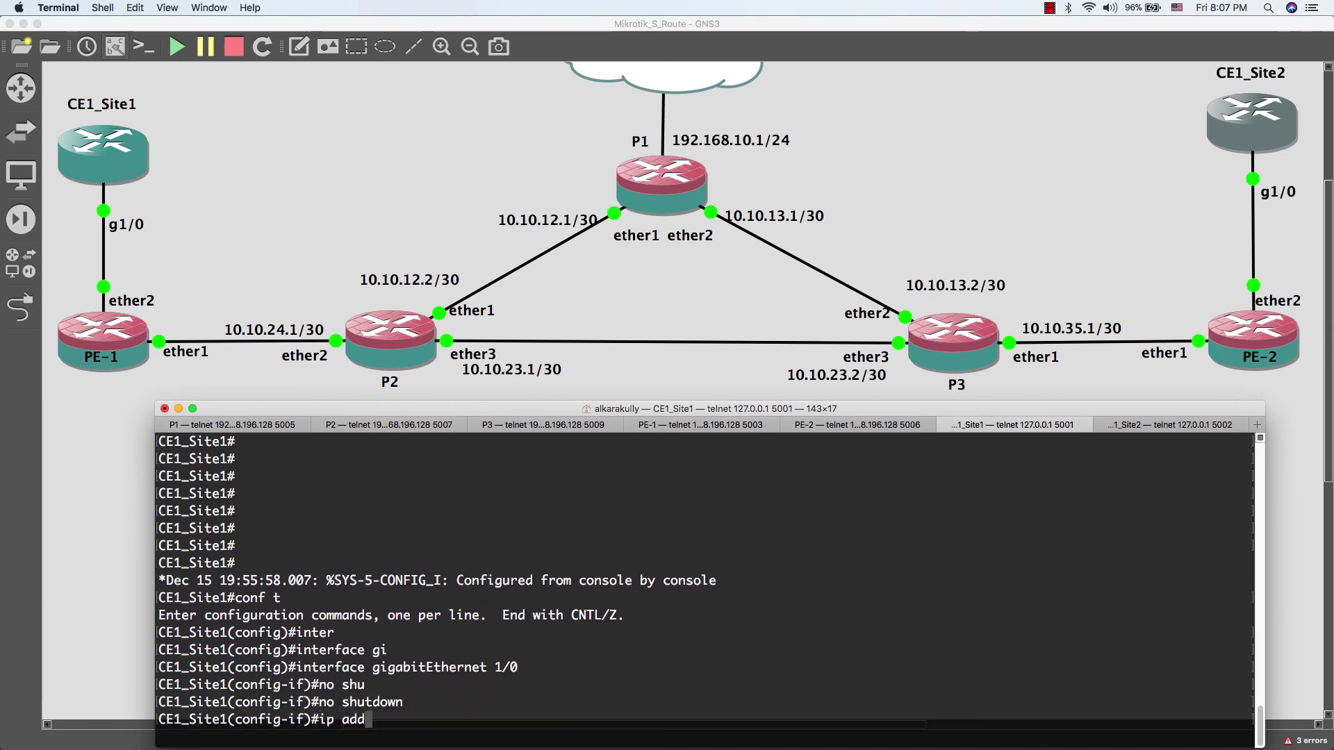
pyautogui.press('Tab')
pyautogui.write('192.168')
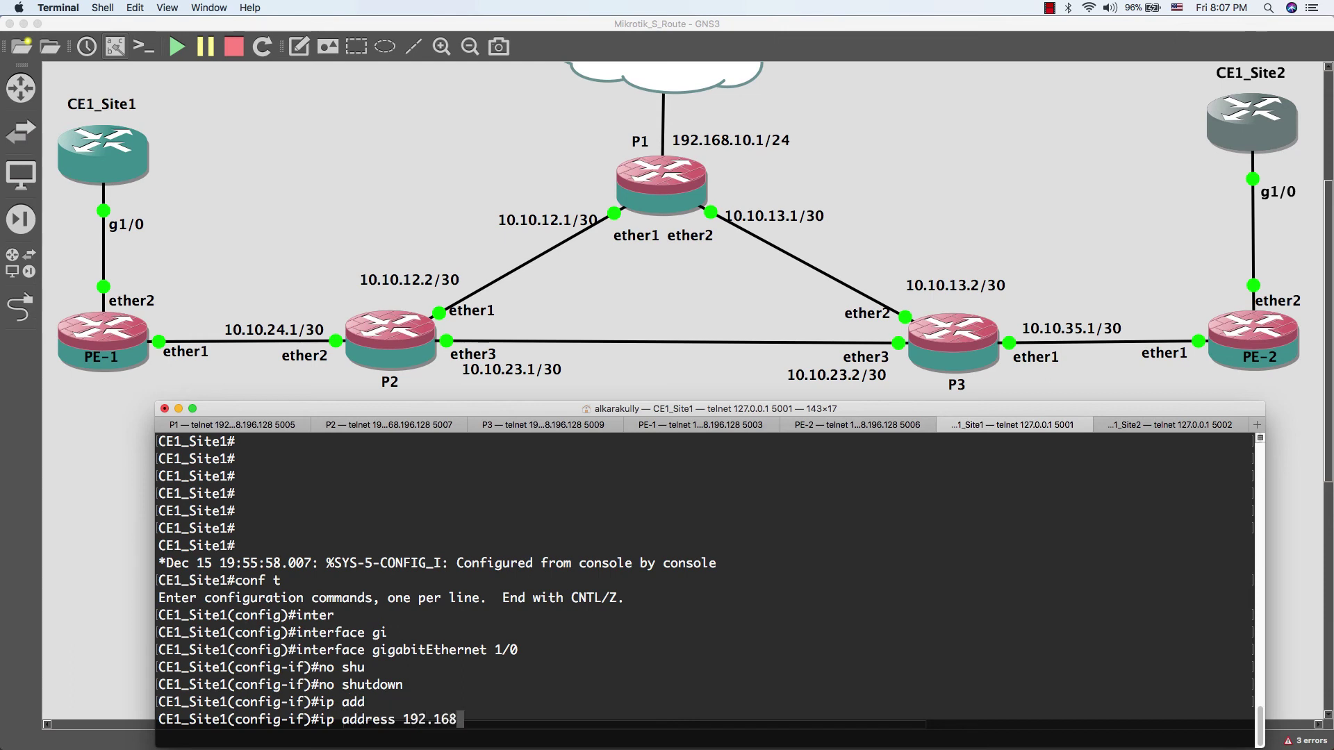
pyautogui.write('.0.1 255.')
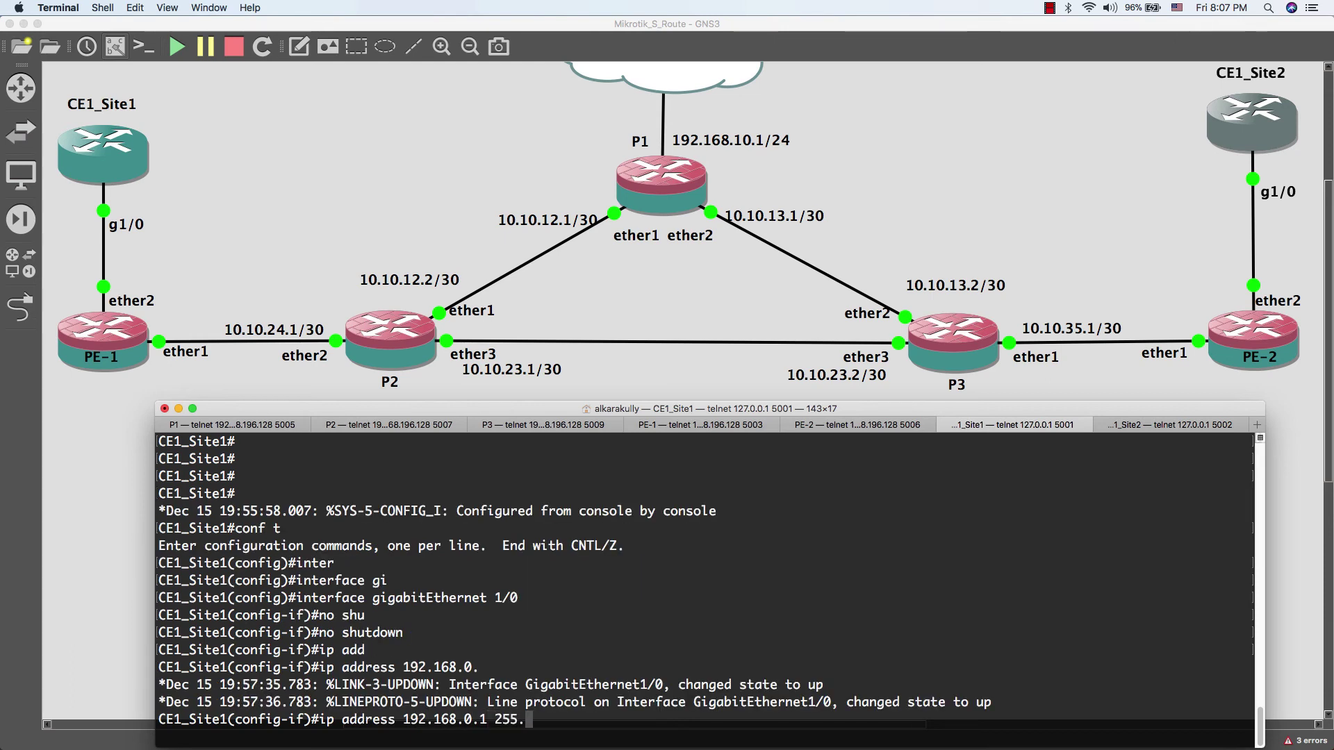
pyautogui.write('255.255.0')
pyautogui.press('Return')
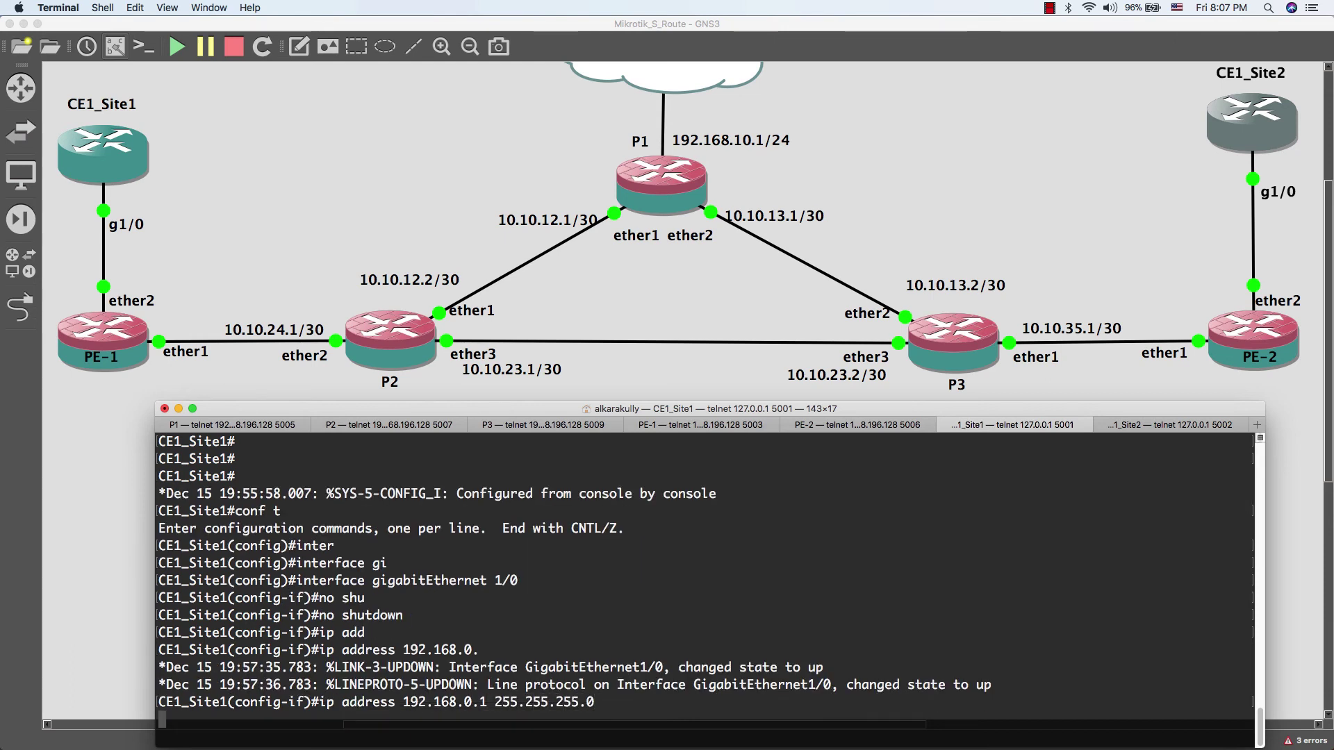
pyautogui.write('end')
pyautogui.press('Return')
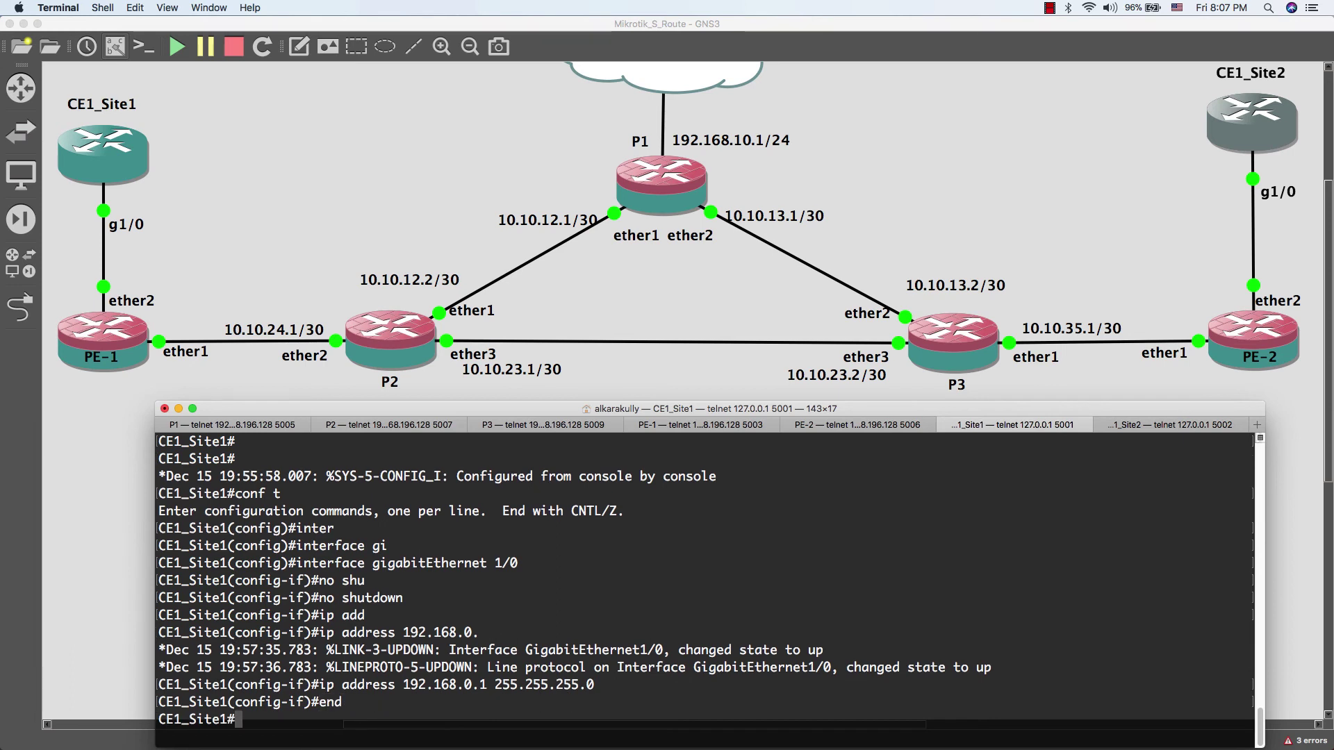
pyautogui.click(1138, 425)
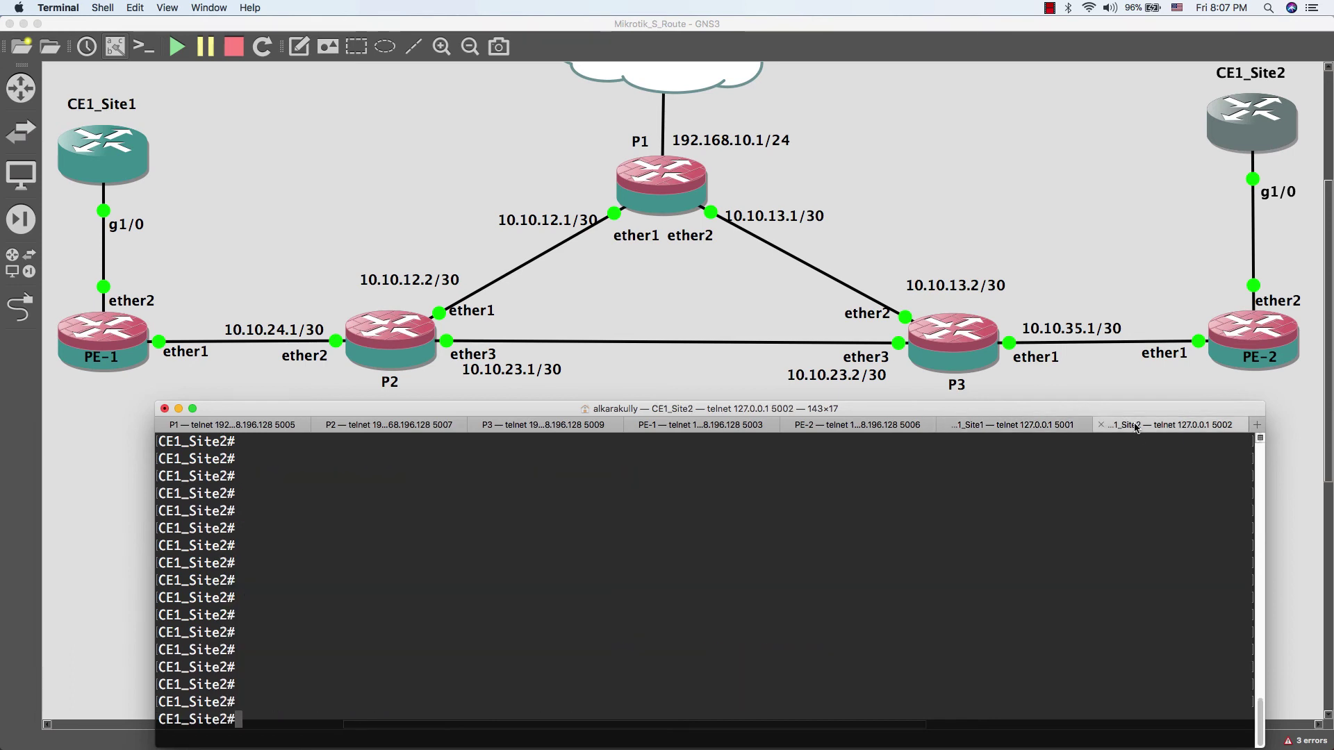
# On CE1_Site2, enter configuration mode for interface GigabitEthernet1/0.
pyautogui.write('conf t')
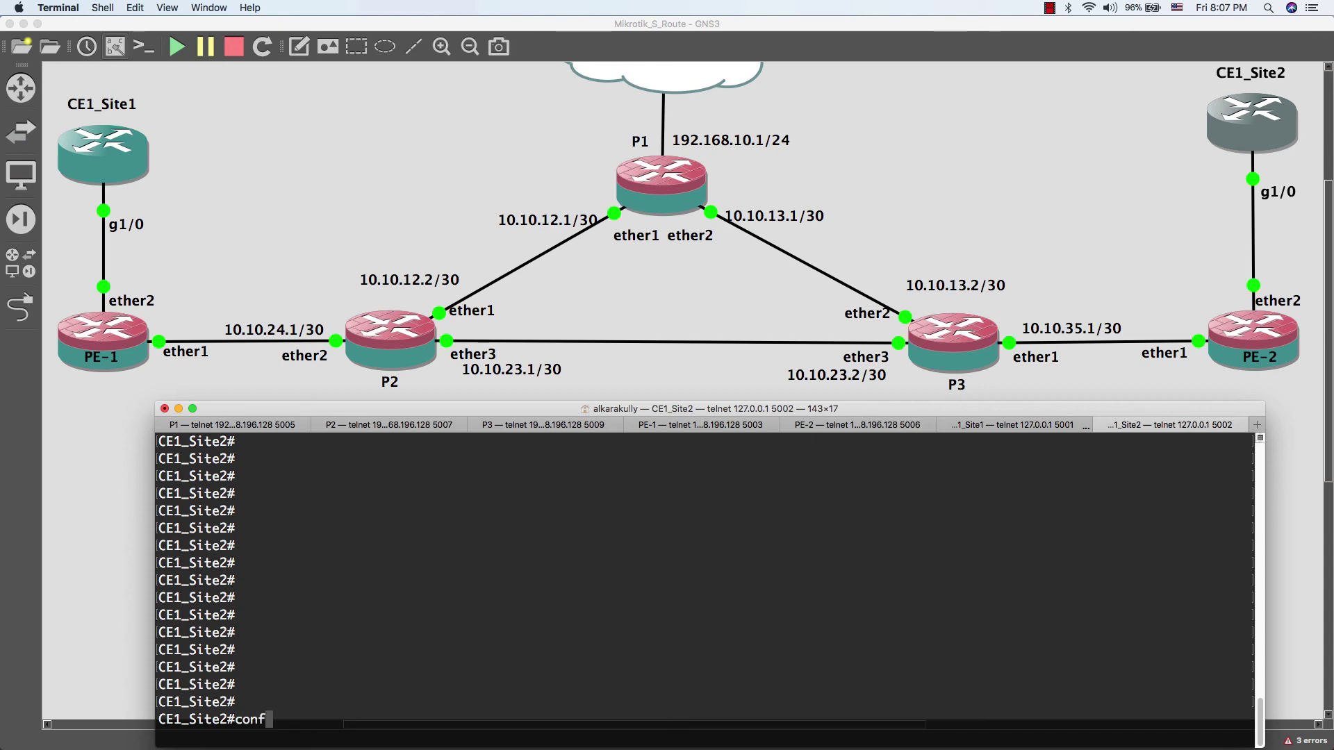
pyautogui.press('Return')
pyautogui.write('inter')
pyautogui.press('Tab')
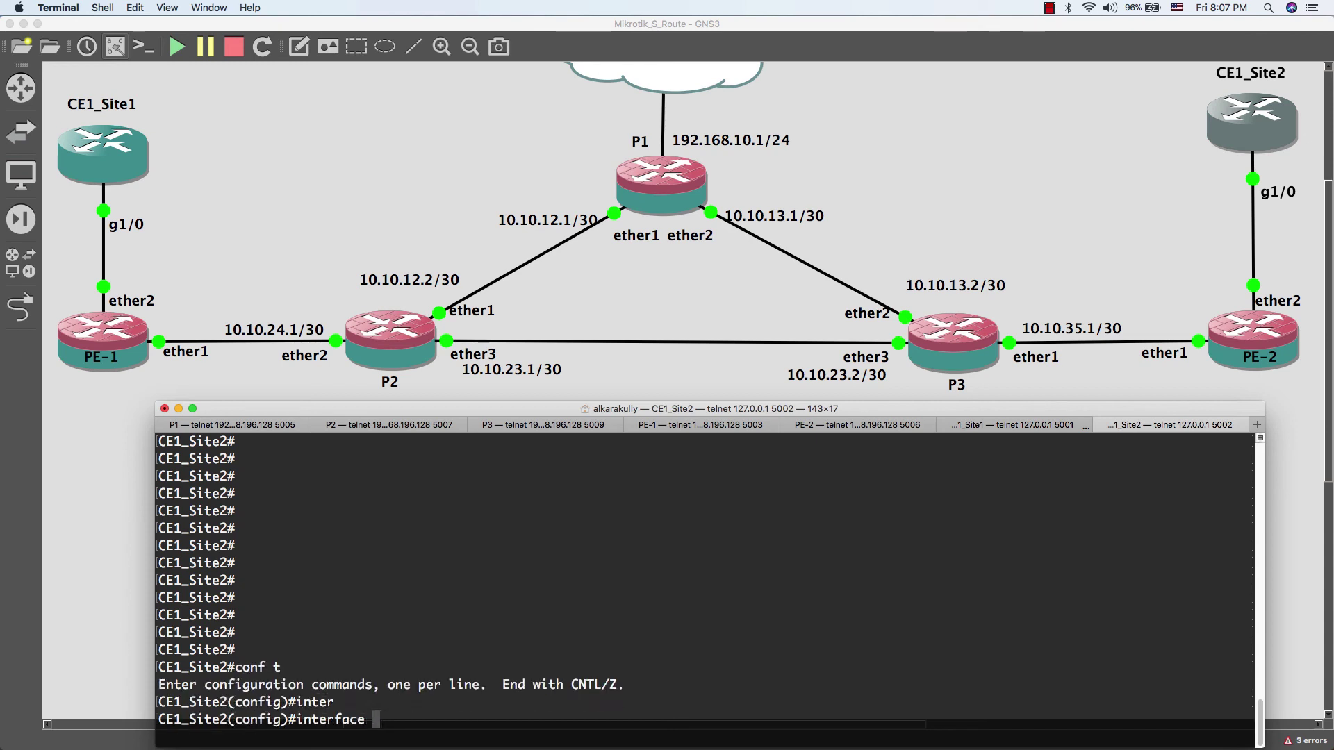
pyautogui.write('gi')
pyautogui.press('Tab')
pyautogui.write('1/0')
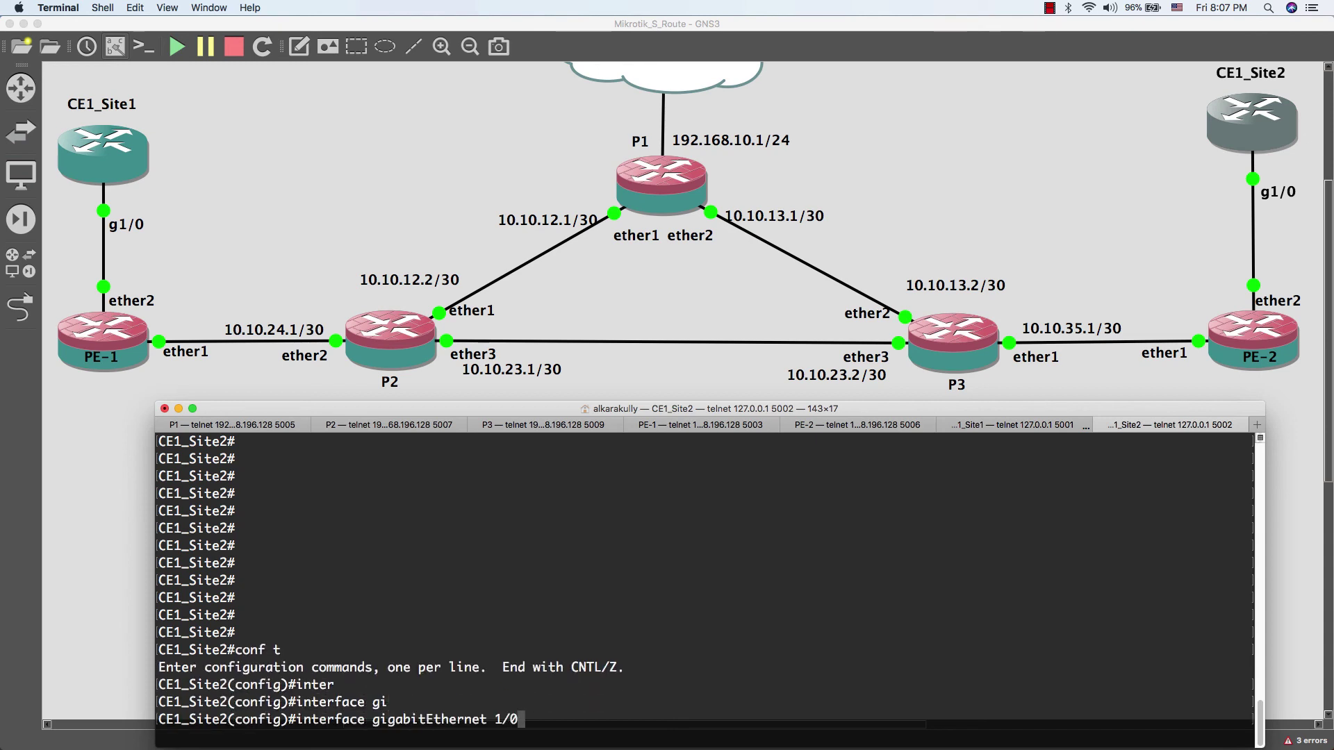
pyautogui.press('Return')
# Bring GigabitEthernet1/0 up with address 192.168.0.2 255.255.255.0 and exit configuration mode.
pyautogui.write('no shu')
pyautogui.press('Tab')
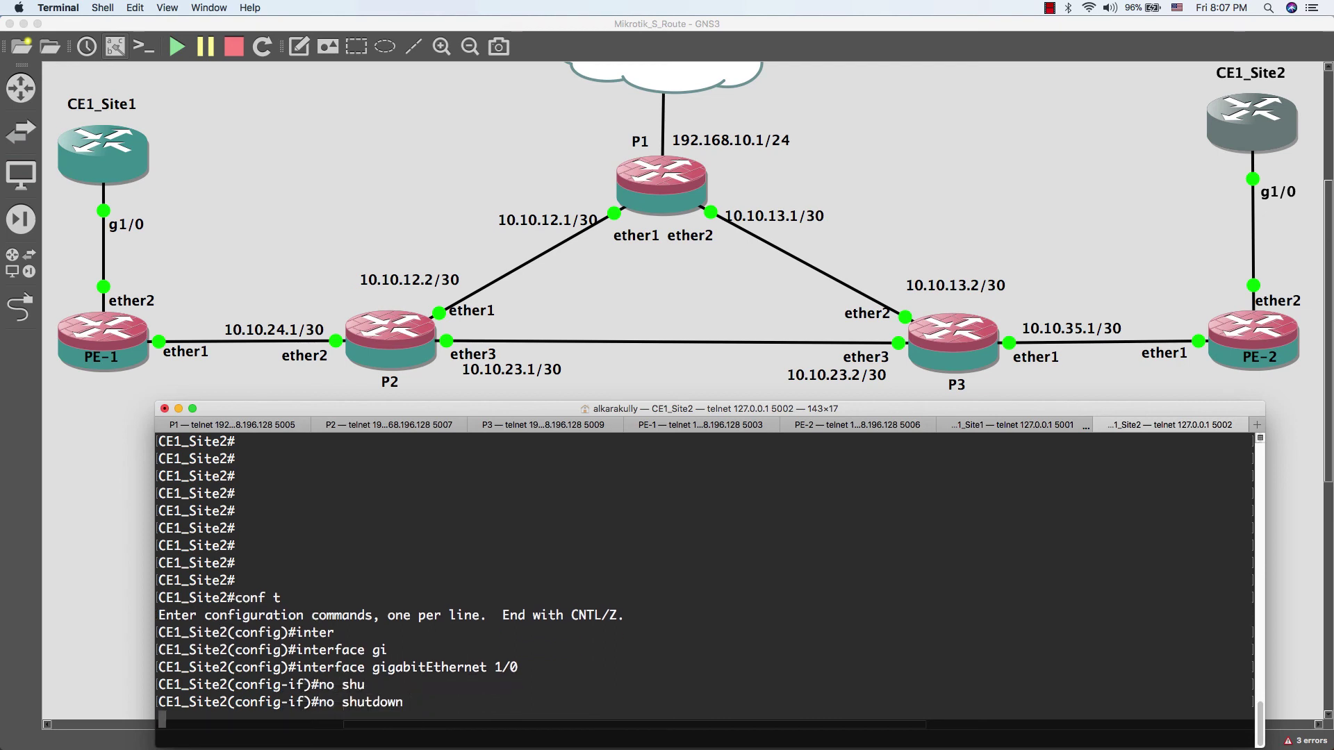
pyautogui.press('Return')
pyautogui.write('ip add')
pyautogui.press('Tab')
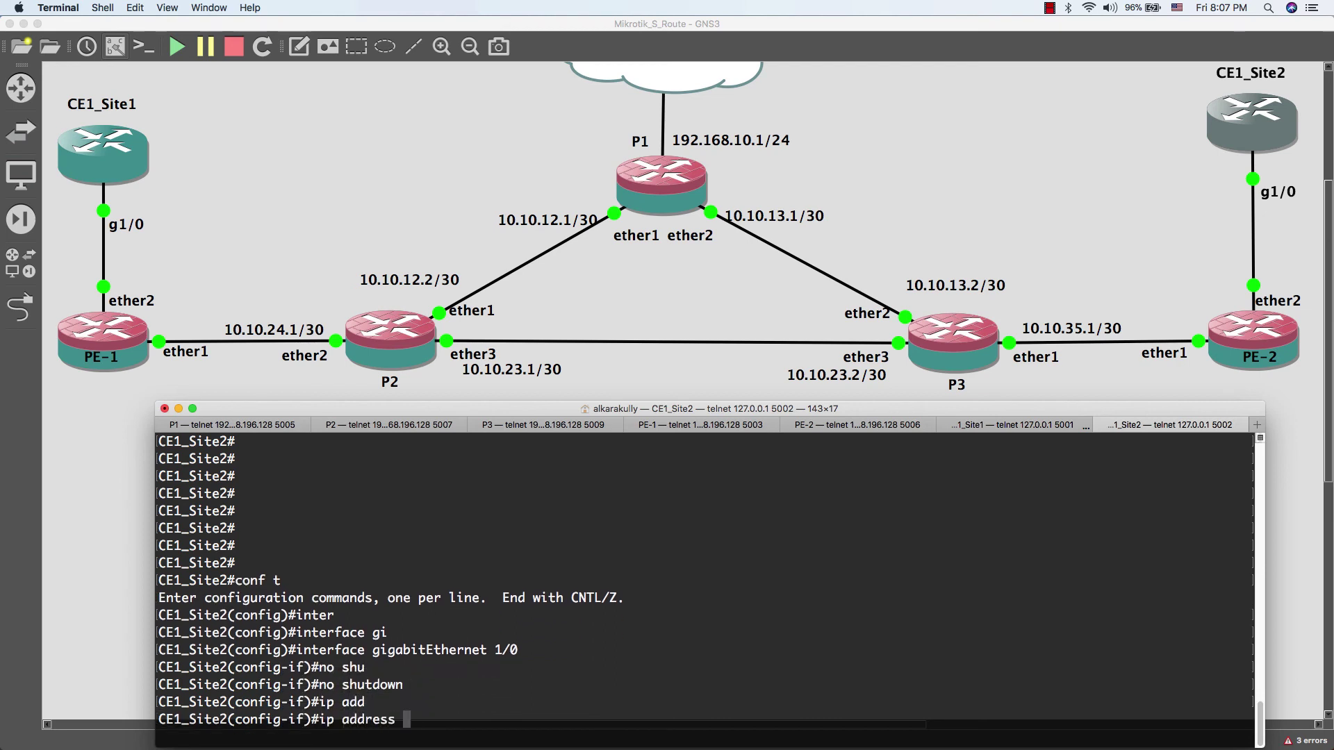
pyautogui.write('192.168.0.2 255.255.255.0')
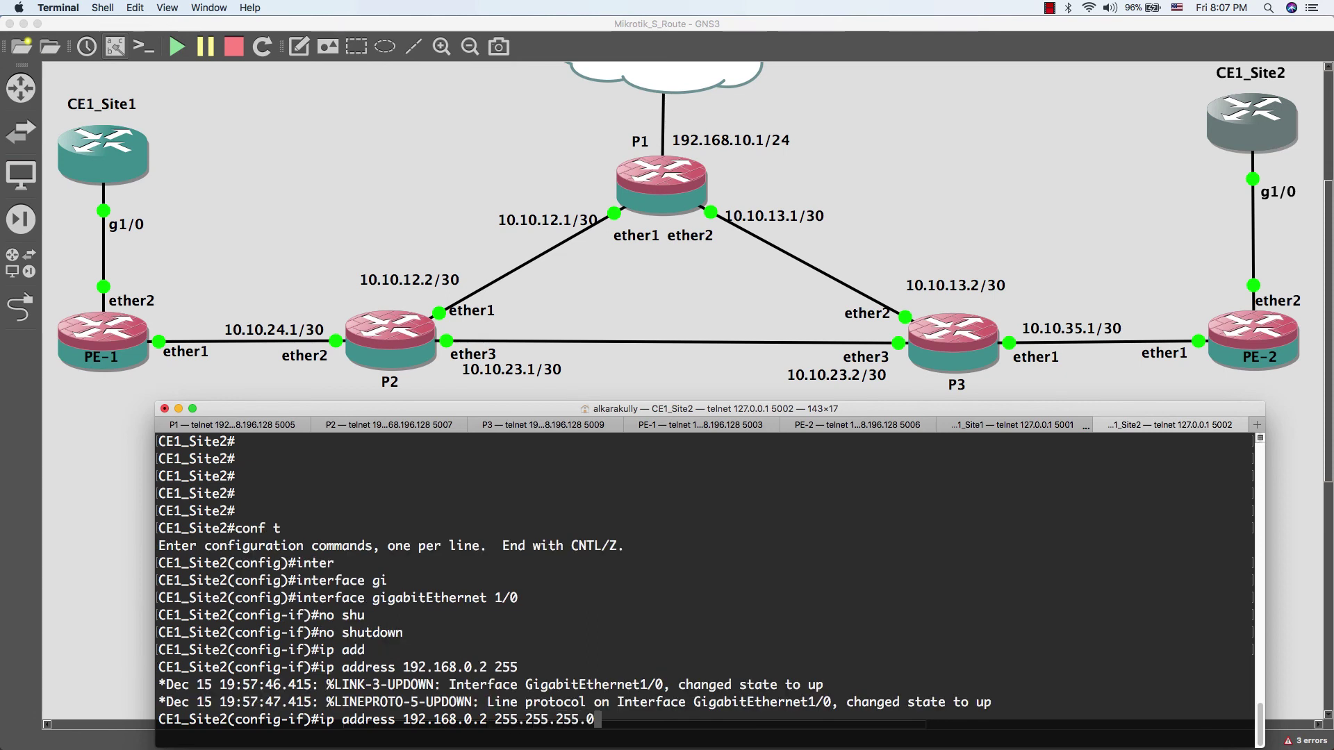
pyautogui.press('Return')
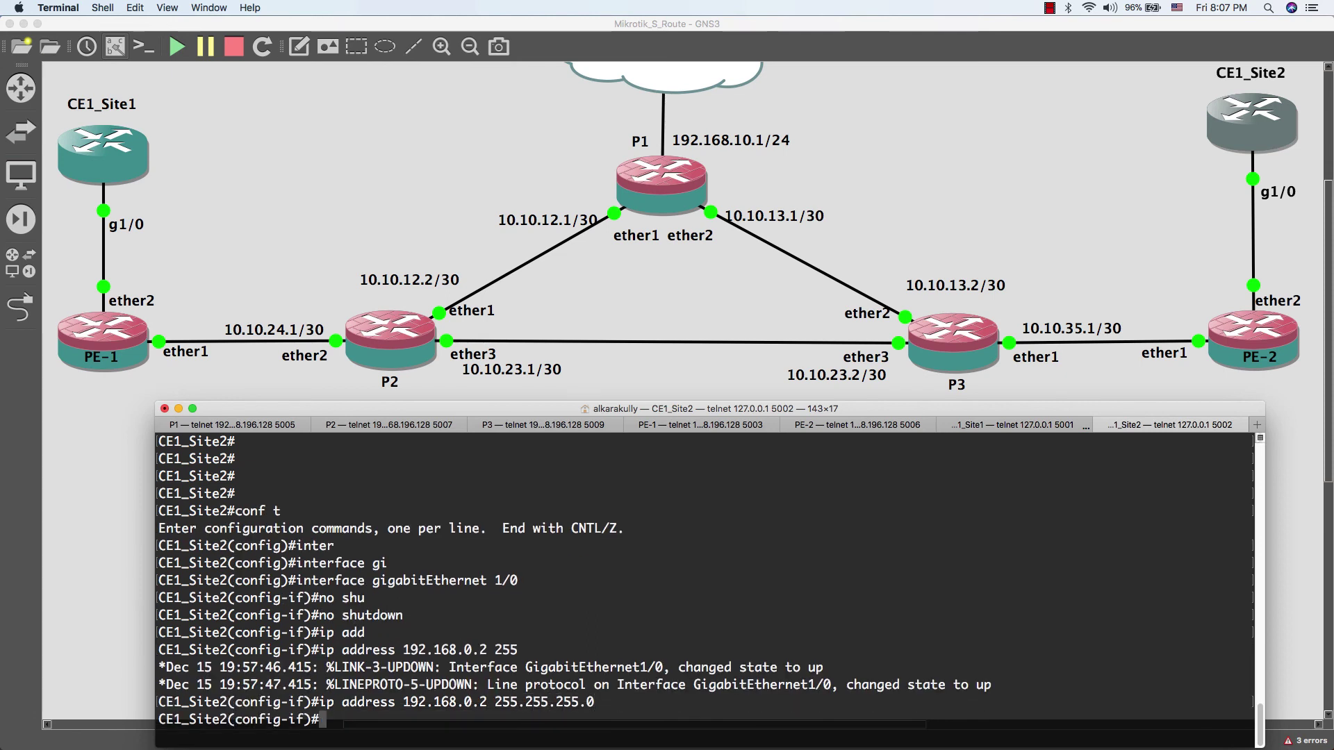
pyautogui.write('end')
pyautogui.press('Return')
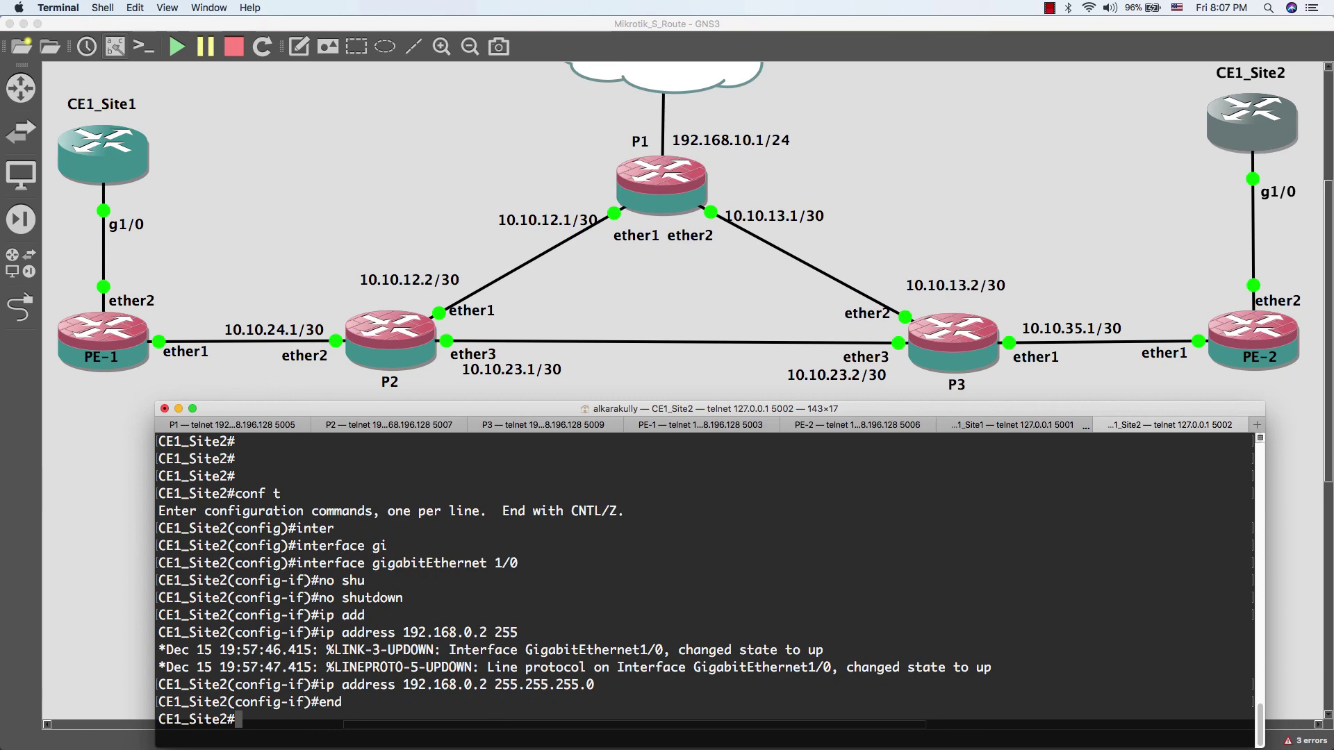
# Ping CE1_Site1 at 192.168.0.1 from CE1_Site2.
pyautogui.press('Return')
pyautogui.press('Return')
pyautogui.press('Return')
pyautogui.press('Return')
pyautogui.press('Return')
pyautogui.press('Return')
pyautogui.press('Return')
pyautogui.press('Return')
pyautogui.press('Return')
pyautogui.press('Return')
pyautogui.press('Return')
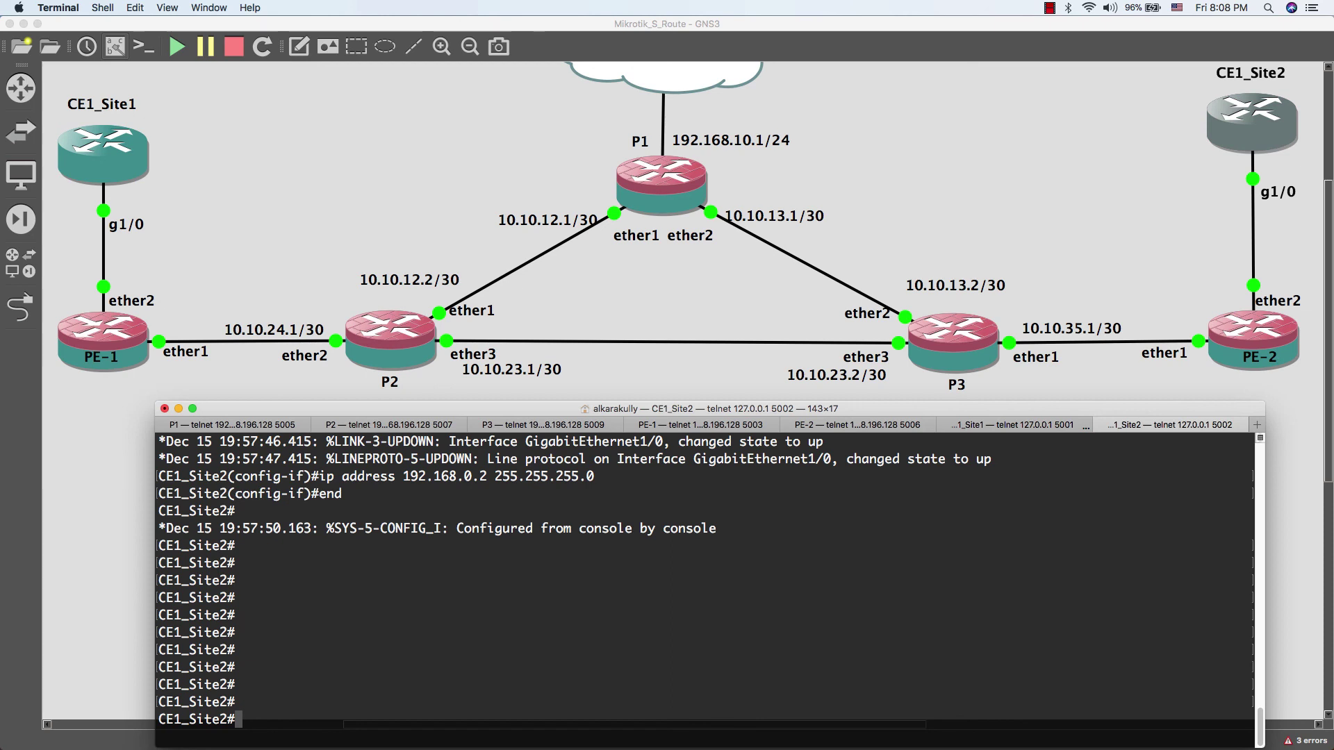
pyautogui.write('ping 192.168.0.1')
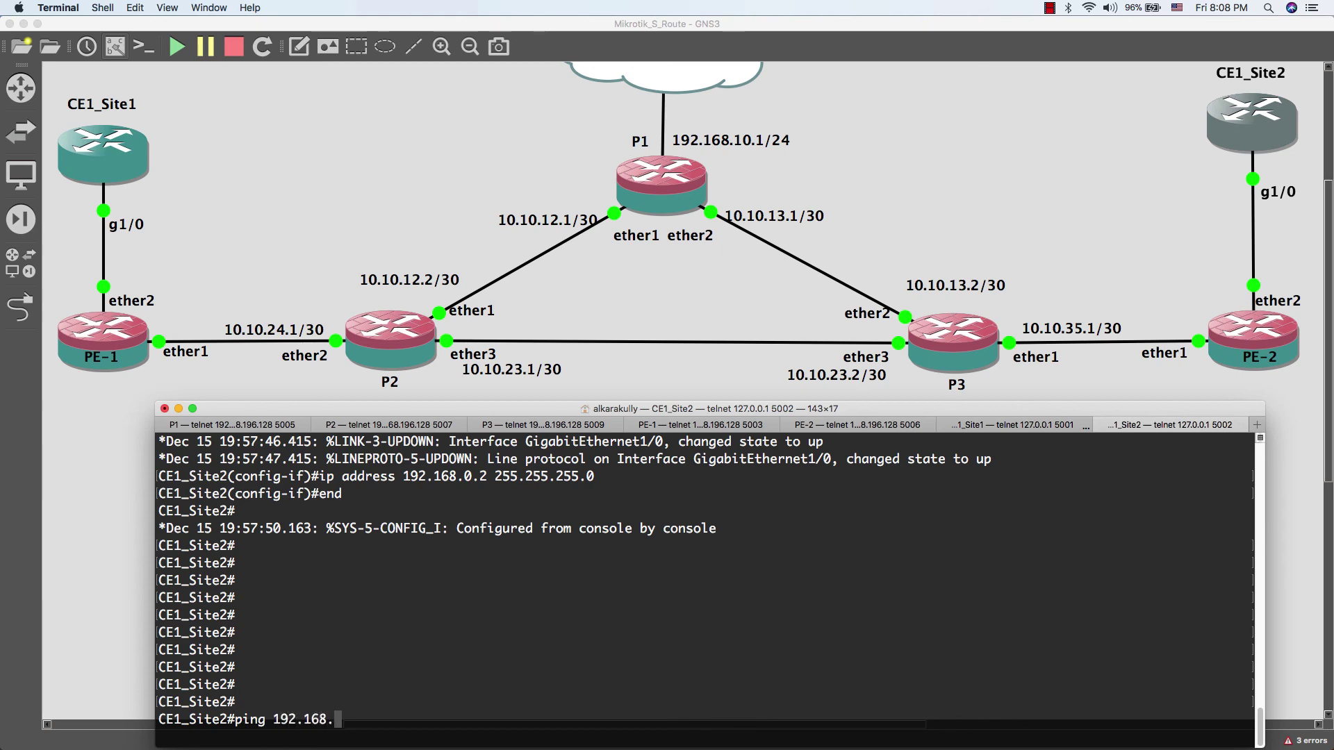
pyautogui.press('Return')
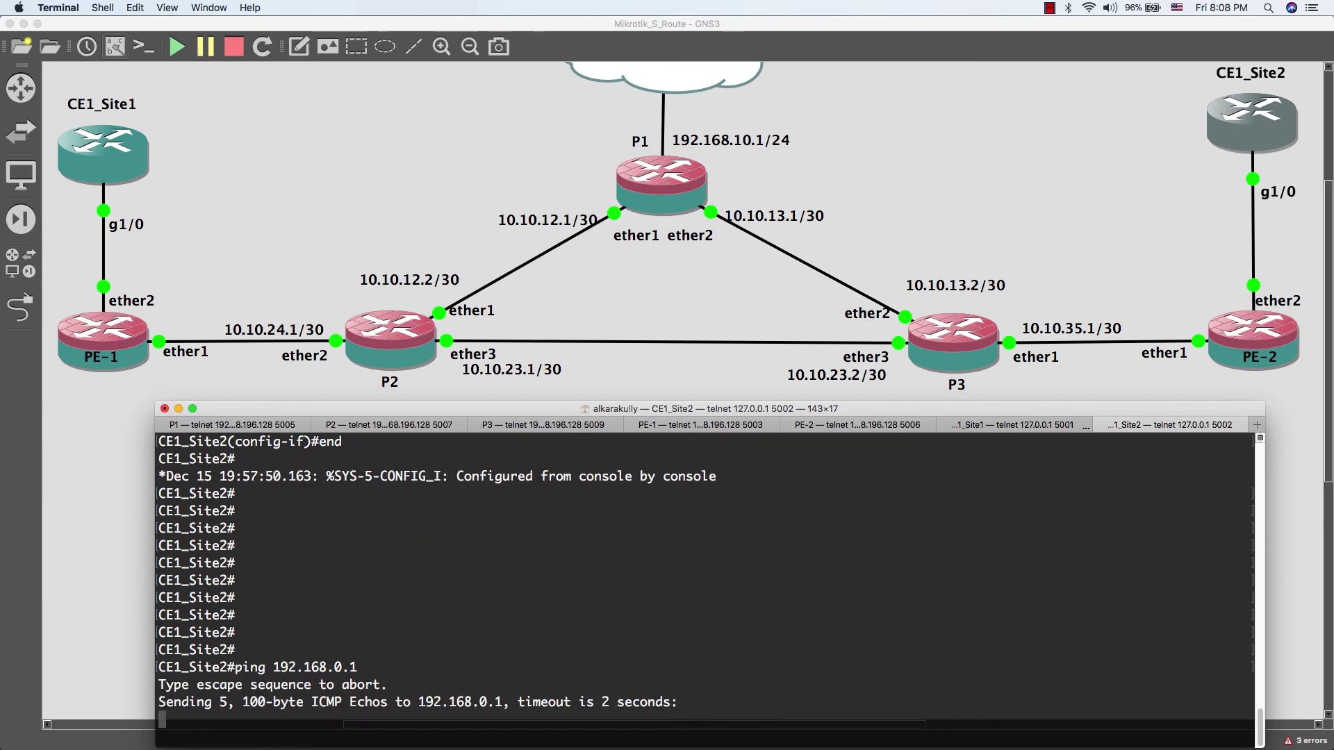